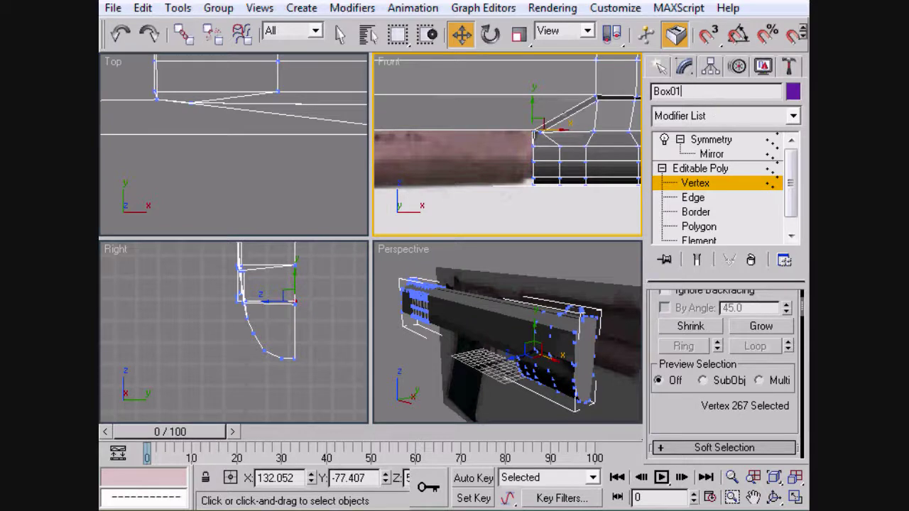
Rename the box object as Slide and return to its Symmetry modifier level.
type("Slide")
left_click(528, 265)
left_click(735, 139)
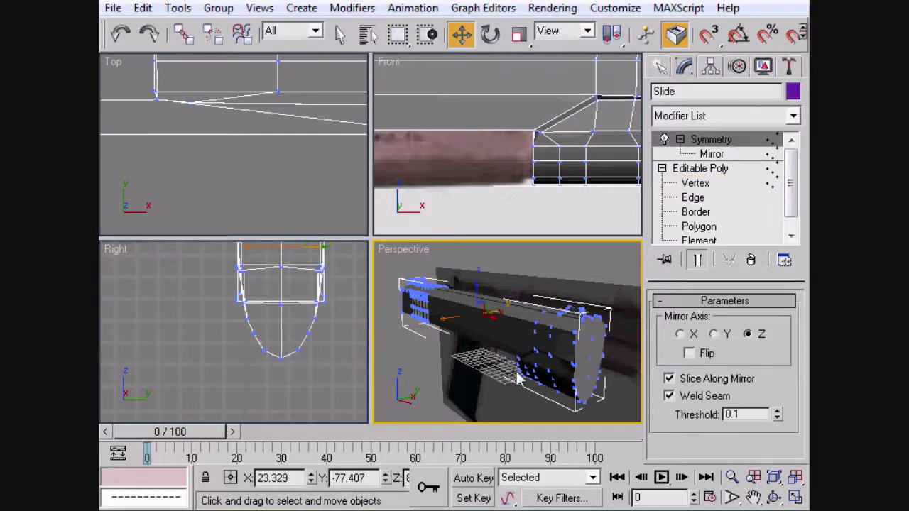
Shift the vertices of the slide's two frontmost grip serrations slightly backward to even out the gap to the other serrations.
left_click(556, 291)
middle_click_drag(553, 299, 806, 298)
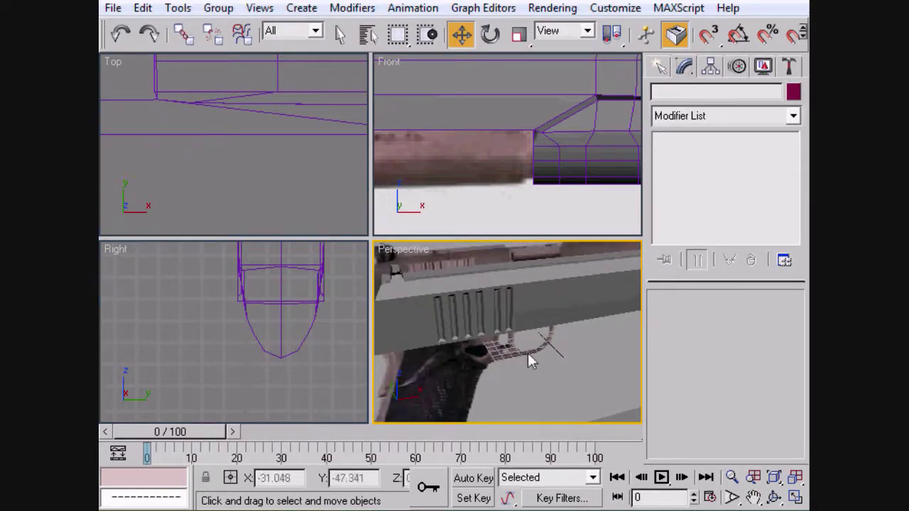
scroll(528, 353, "down", 3)
middle_click_drag(518, 344, 491, 313, "alt")
left_click(491, 314)
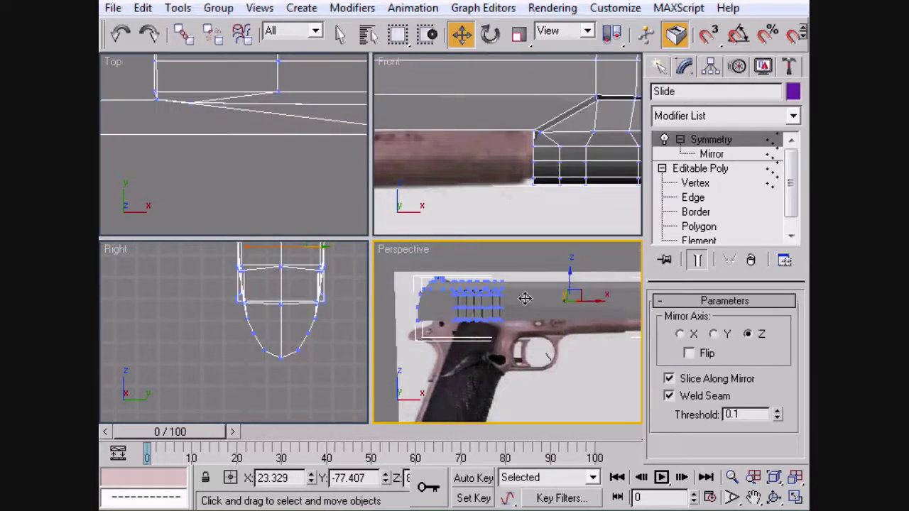
left_click(696, 183)
middle_click_drag(516, 315, 556, 307, "alt")
middle_click_drag(513, 191, 593, 237)
key("z")
middle_click_drag(524, 207, 558, 219)
scroll(520, 143, "up", 5)
middle_click_drag(521, 144, 580, 107)
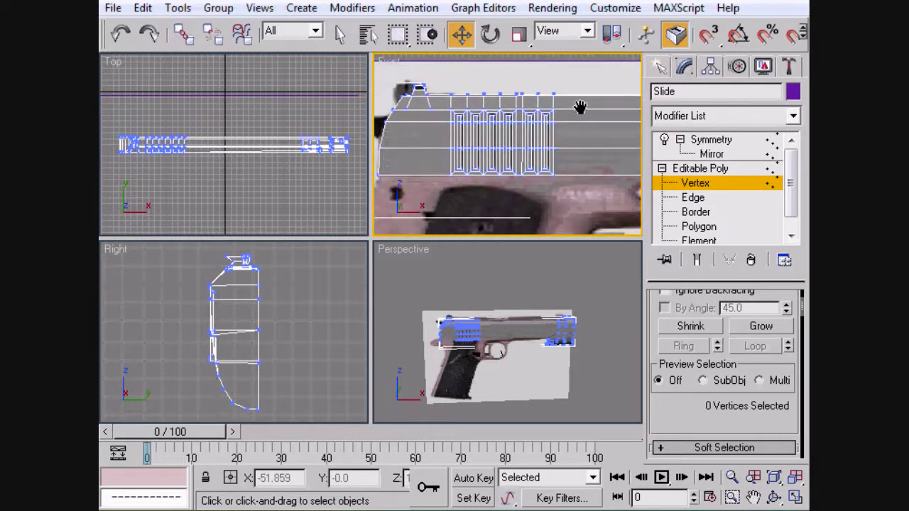
left_click_drag(579, 180, 519, 63)
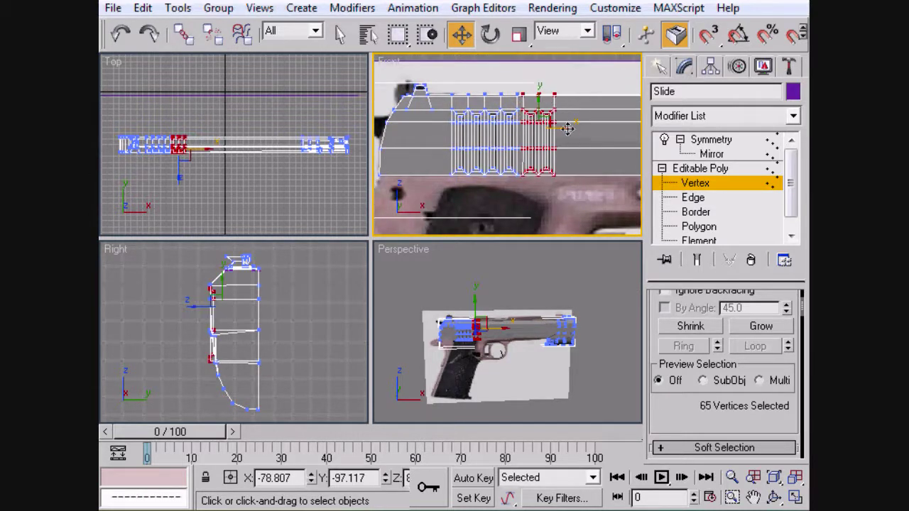
left_click_drag(562, 127, 557, 127)
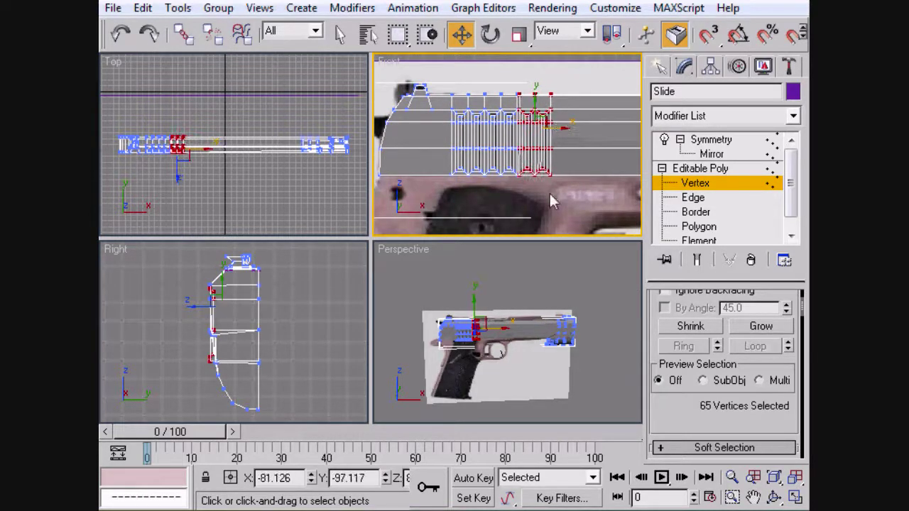
left_click(757, 141)
left_click(557, 365)
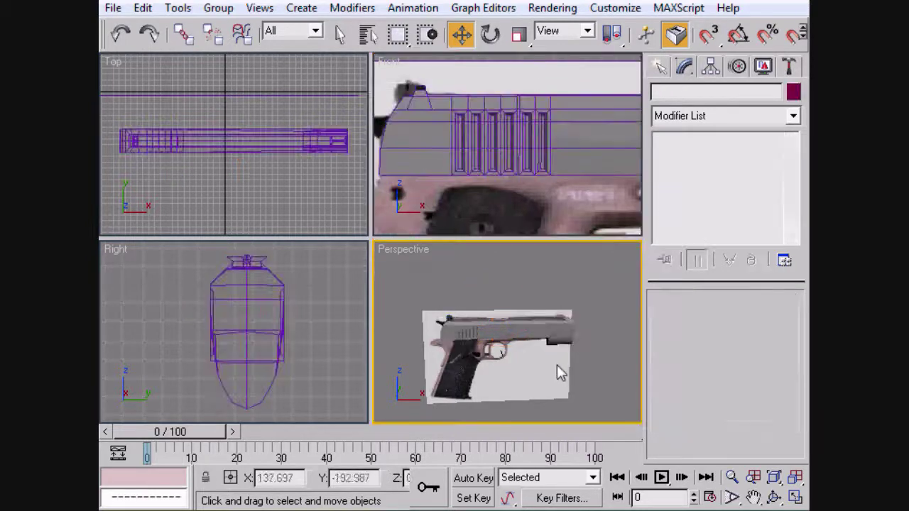
middle_click_drag(562, 311, 568, 313, "alt")
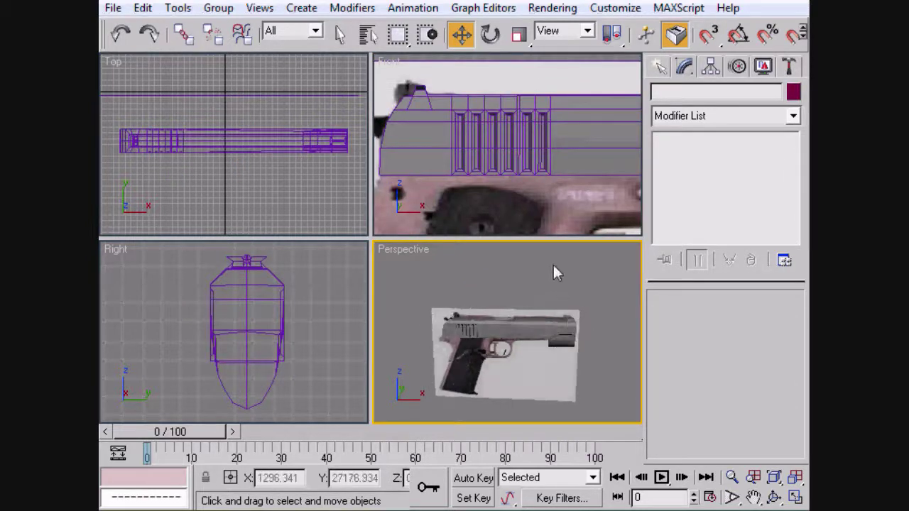
Create a box beneath the rear half of the slide, about 45 units long and 187 units wide.
middle_click_drag(535, 166, 546, 81)
scroll(547, 126, "down", 5)
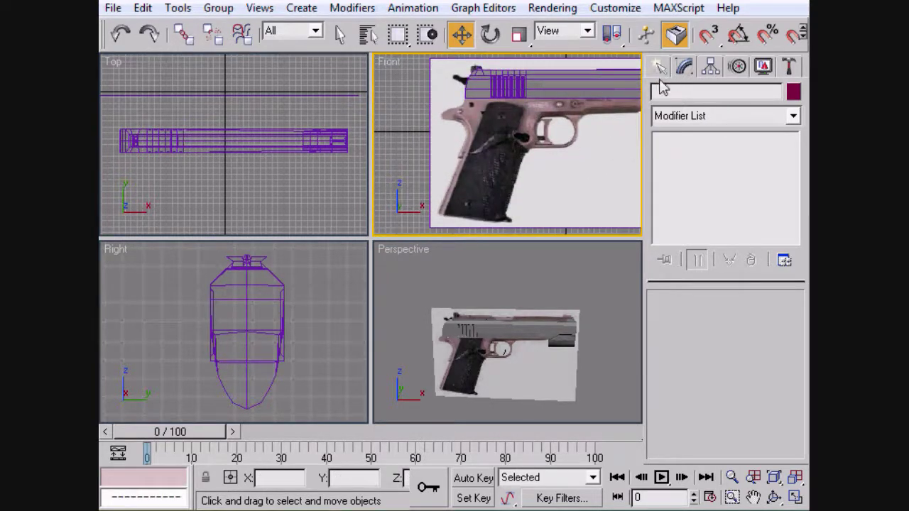
middle_click_drag(622, 124, 585, 138)
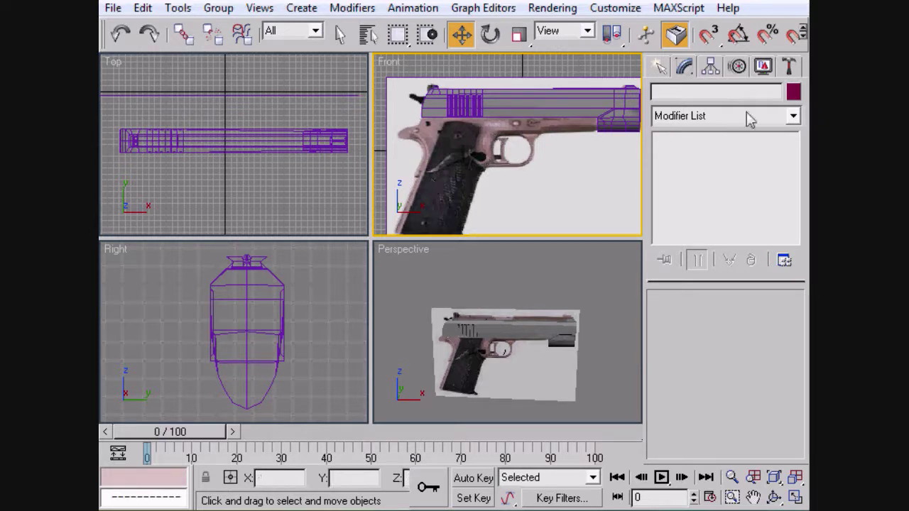
left_click(659, 67)
left_click(702, 186)
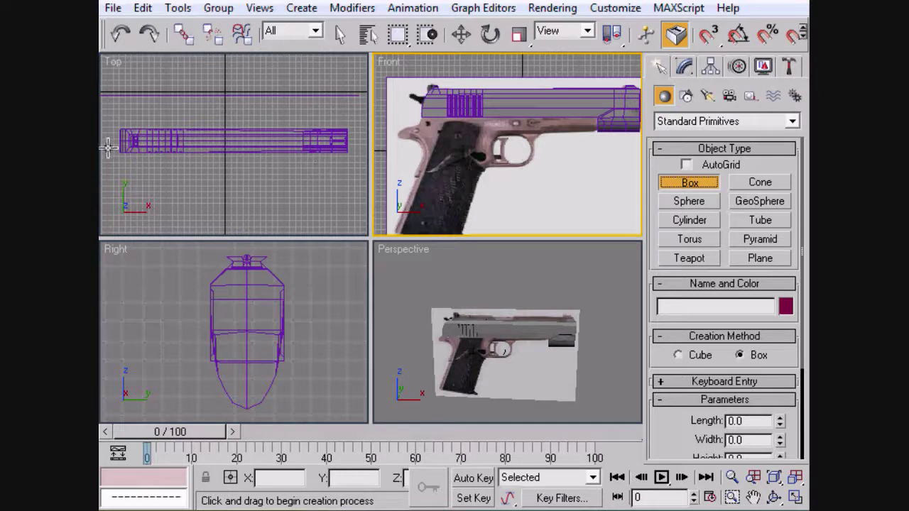
left_click_drag(120, 130, 230, 153)
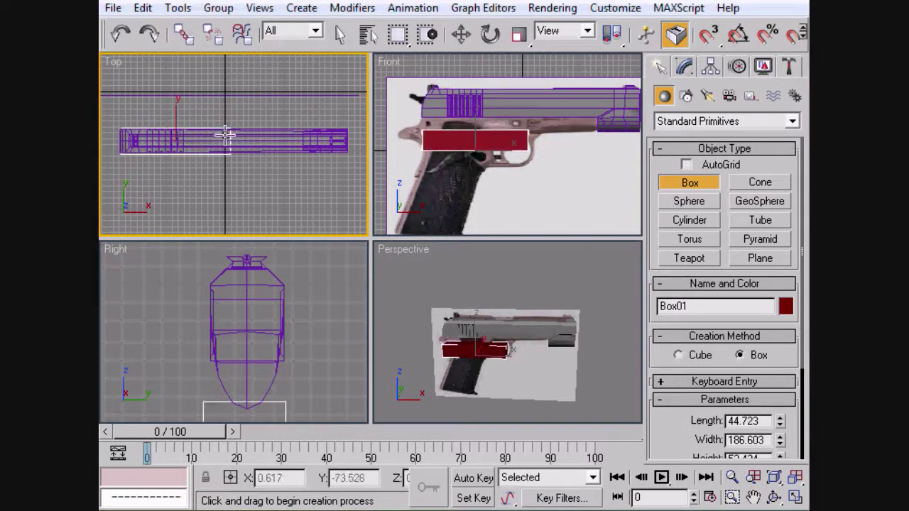
left_click(217, 217)
Scale the new box narrower along X and move it over the lower part of the grip in the reference image.
key("r")
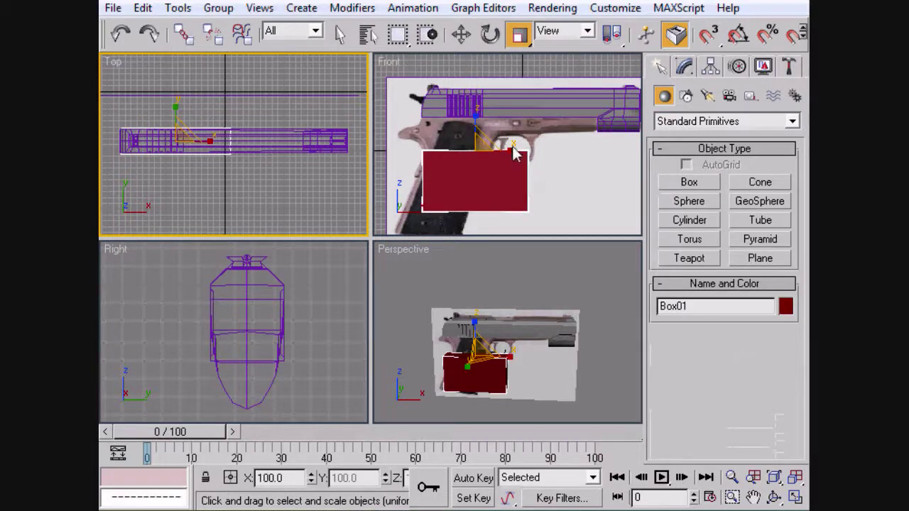
left_click(498, 155)
left_click_drag(502, 159, 476, 150)
key("w")
middle_click_drag(555, 160, 595, 97)
middle_click_drag(522, 79, 536, 99)
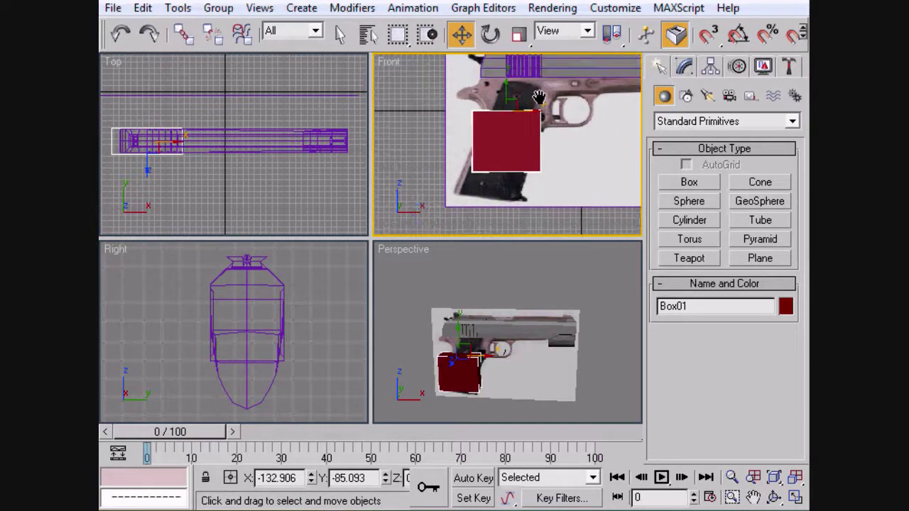
left_click_drag(505, 85, 520, 140)
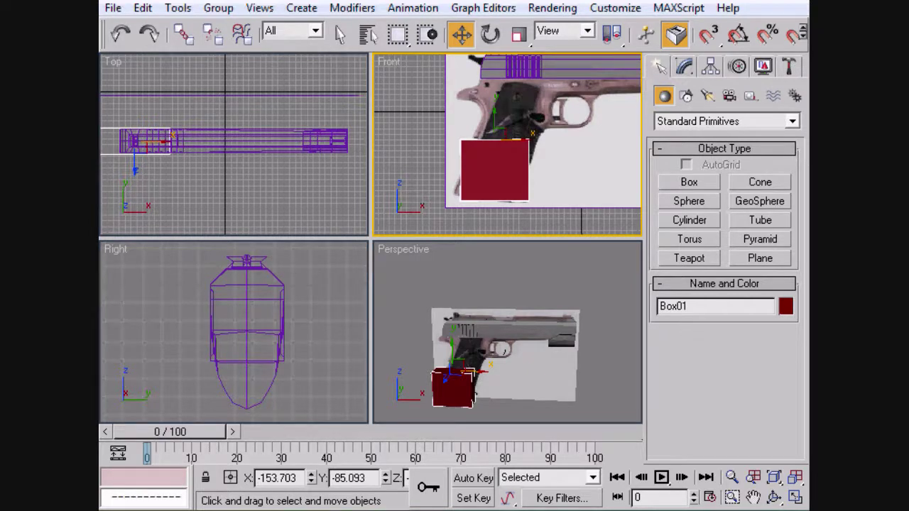
Assign the 02 - Default material to the grip box.
left_click(684, 66)
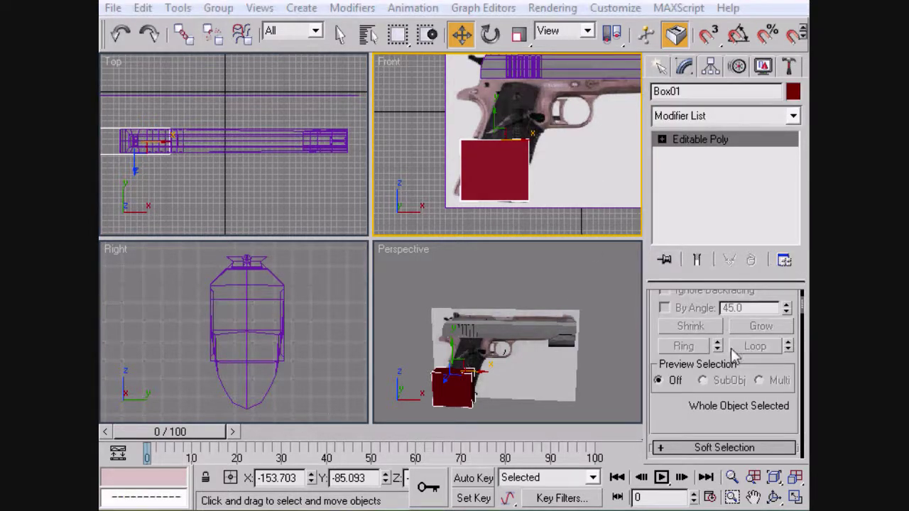
scroll(714, 301, "up", 2)
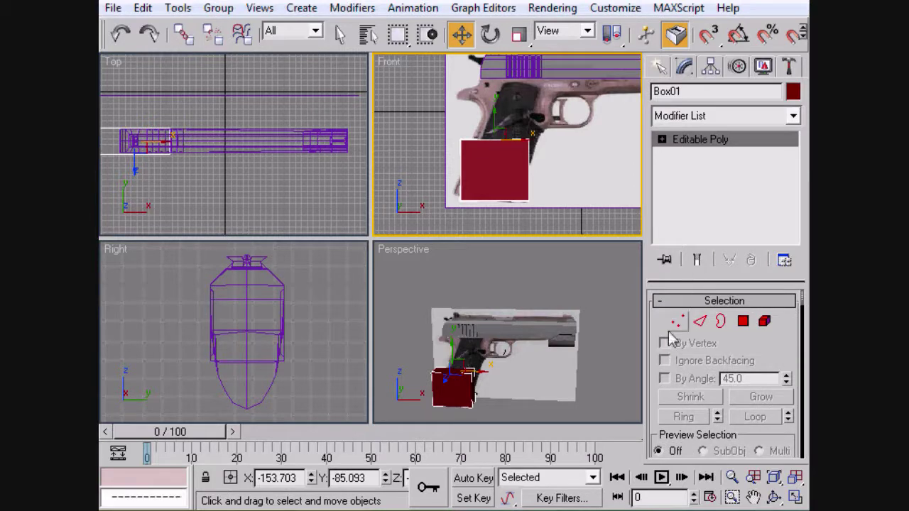
key("m")
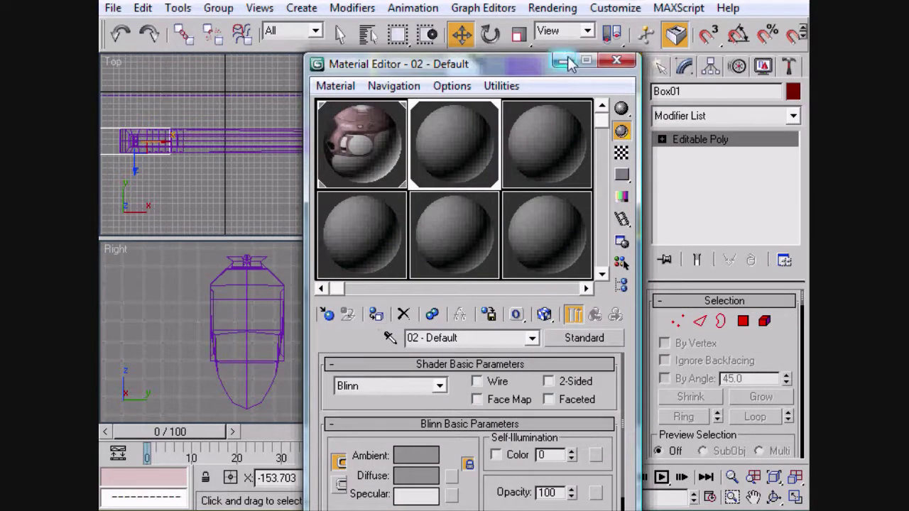
left_click(616, 61)
Move the box's corner vertices in the Front view to match the slanted outline of the lower grip.
left_click(676, 320)
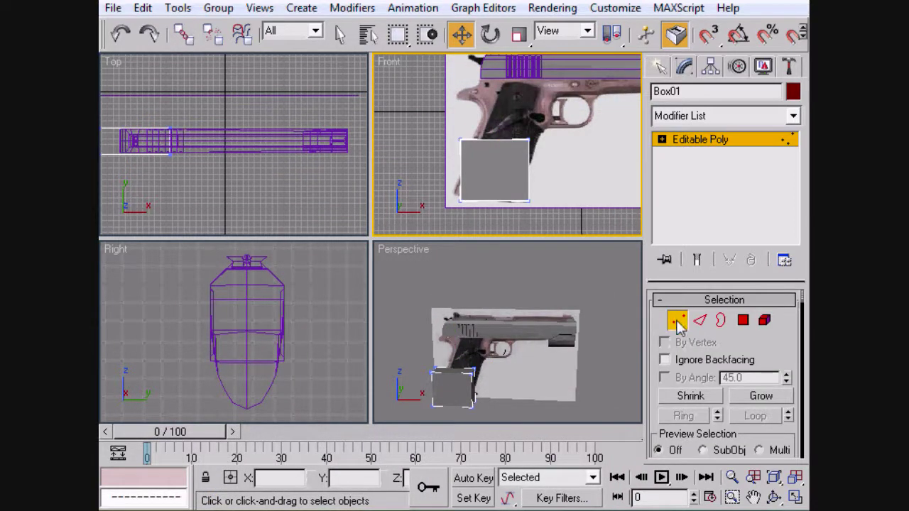
left_click(460, 201)
mouse_move(464, 171)
left_mouse_down()
mouse_move(462, 152)
mouse_move(473, 183)
mouse_move(466, 179)
left_mouse_up()
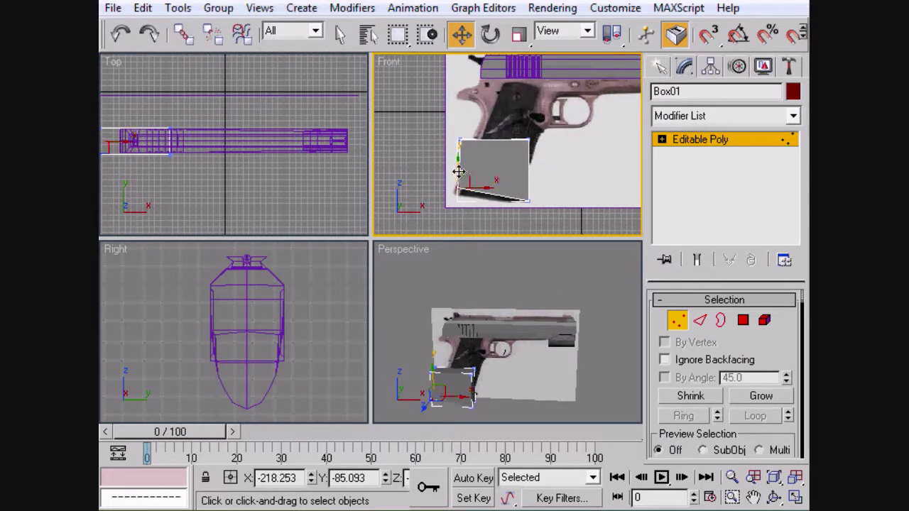
left_click_drag(455, 170, 484, 191)
left_click_drag(539, 204, 501, 190)
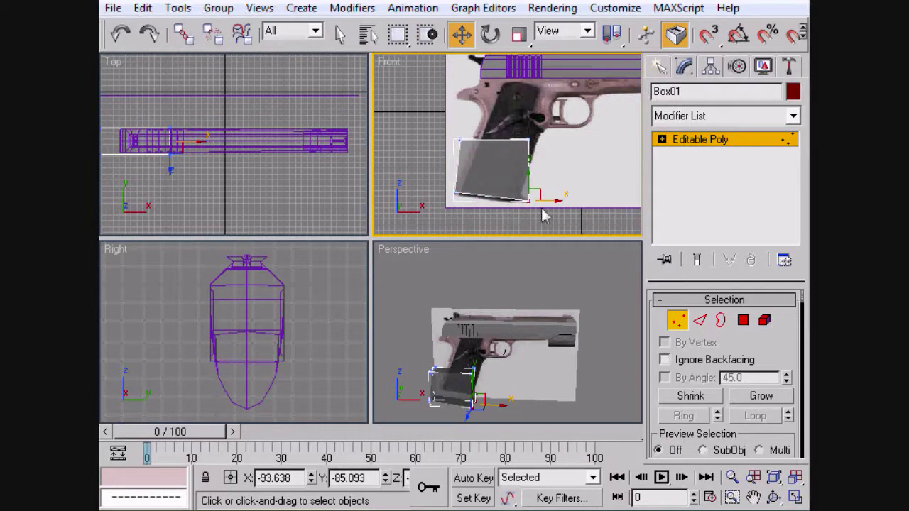
mouse_move(544, 203)
left_mouse_down()
mouse_move(511, 223)
mouse_move(536, 218)
left_mouse_up()
left_click_drag(547, 165, 567, 146)
left_click_drag(470, 163, 495, 143)
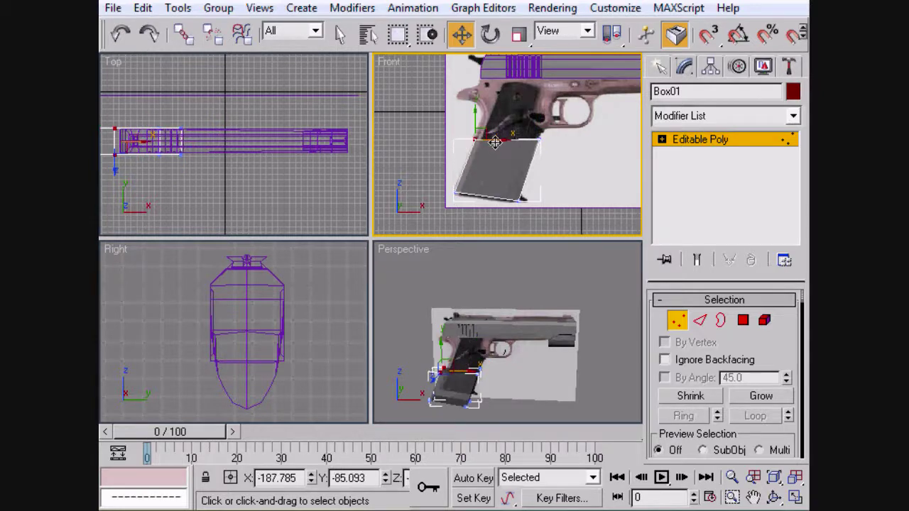
Extrude the grip box's top polygon upward as a group by 25.3.
left_click(743, 322)
left_click(460, 364)
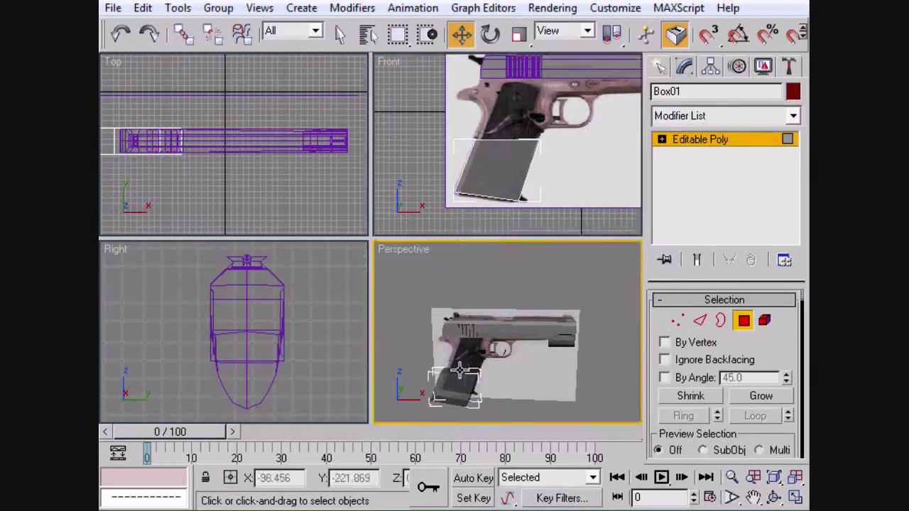
left_click_drag(768, 360, 742, 145)
left_click(714, 372)
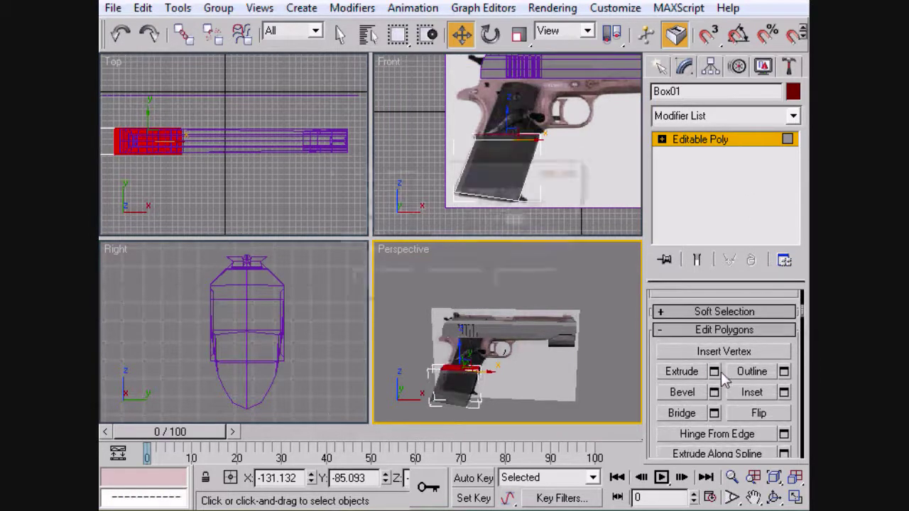
left_click_drag(538, 223, 474, 339)
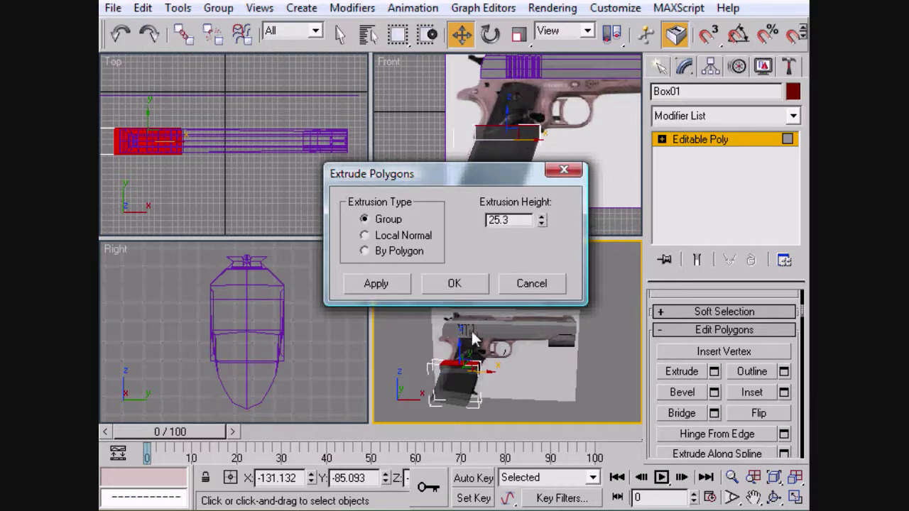
left_click(455, 284)
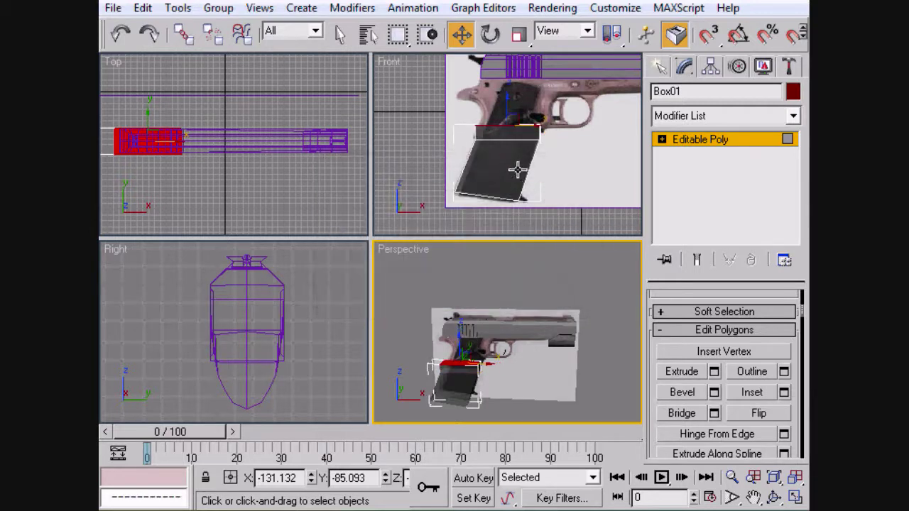
Reposition the extruded top vertices up and forward to follow the grip outline in the reference image.
key("1")
left_click_drag(451, 105, 497, 116)
left_click_drag(546, 132, 512, 93)
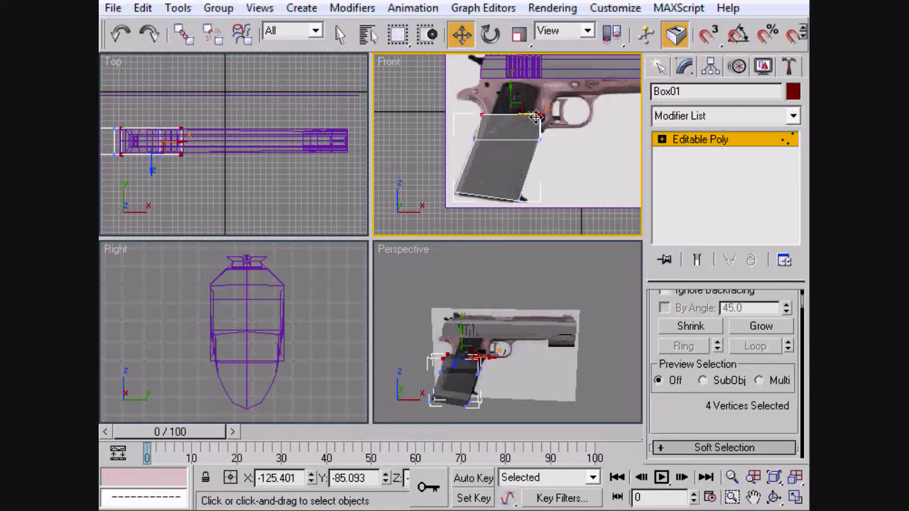
left_click_drag(540, 117, 544, 117)
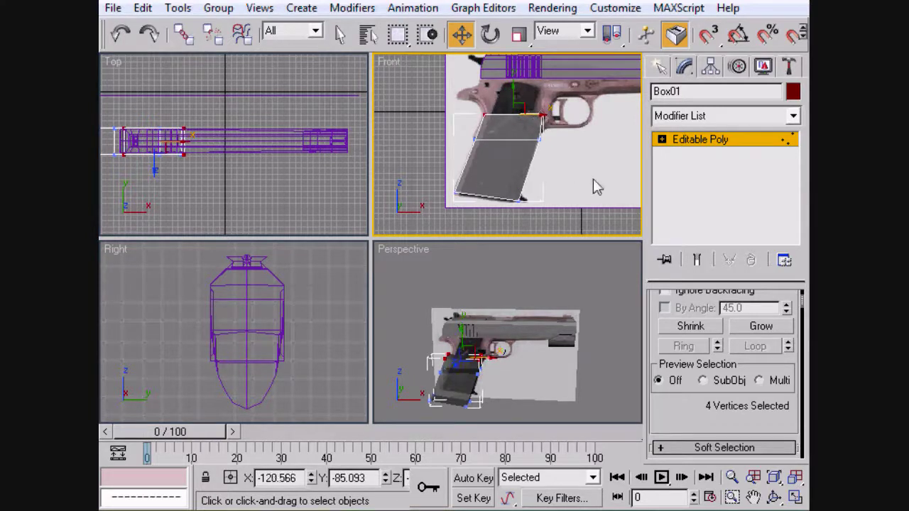
Extrude the grip's top polygon twice, by 47.817 and then 16.736, to reach the underside of the slide.
key("4")
left_click_drag(716, 415, 701, 258)
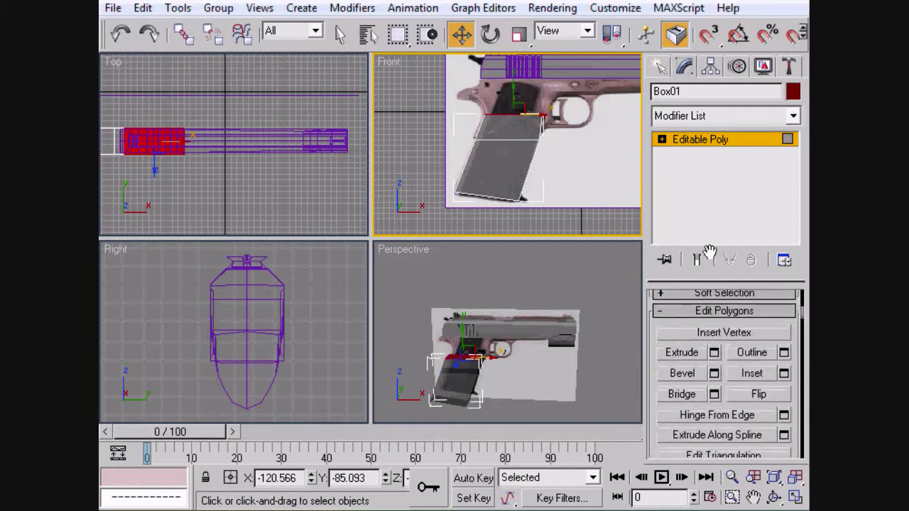
left_click(713, 352)
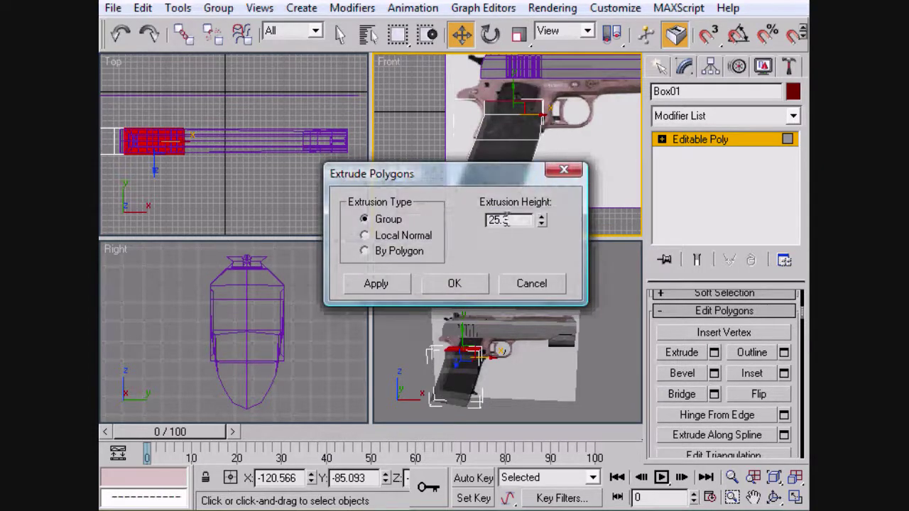
left_click_drag(544, 223, 540, 132)
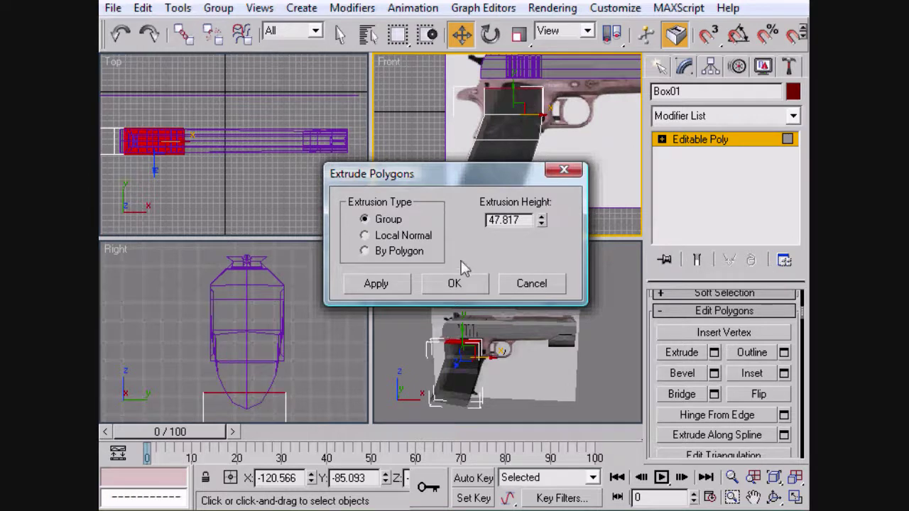
left_click(392, 288)
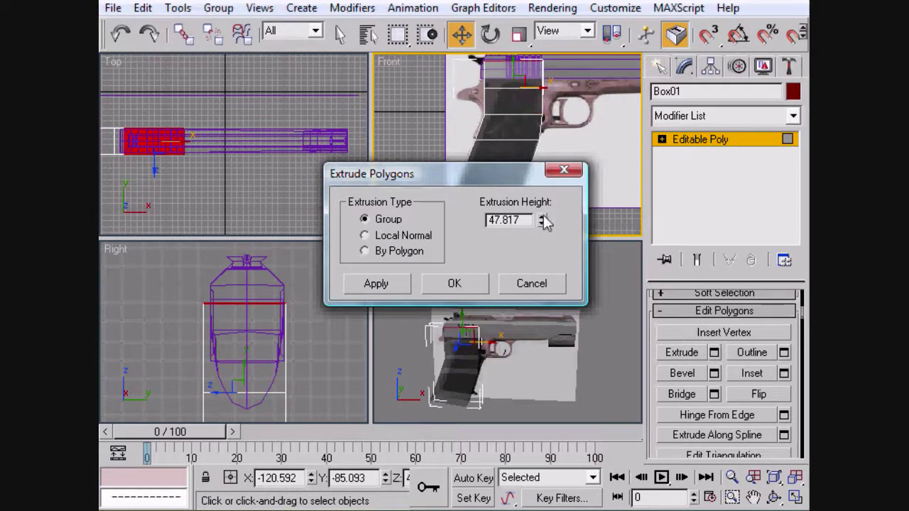
left_click_drag(541, 220, 543, 270)
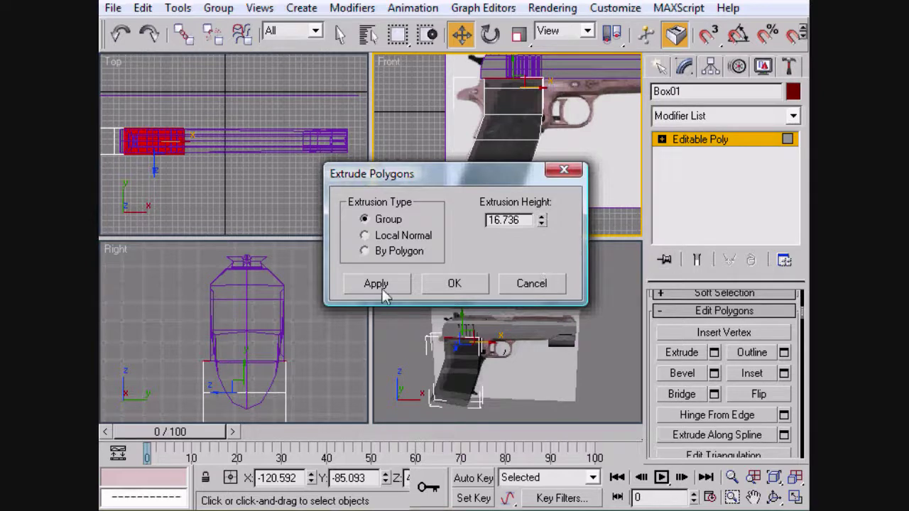
left_click(454, 284)
Lower the row of vertices just beneath the grip's top edge slightly in the Front view and switch to polygon editing.
middle_click_drag(503, 223, 519, 175)
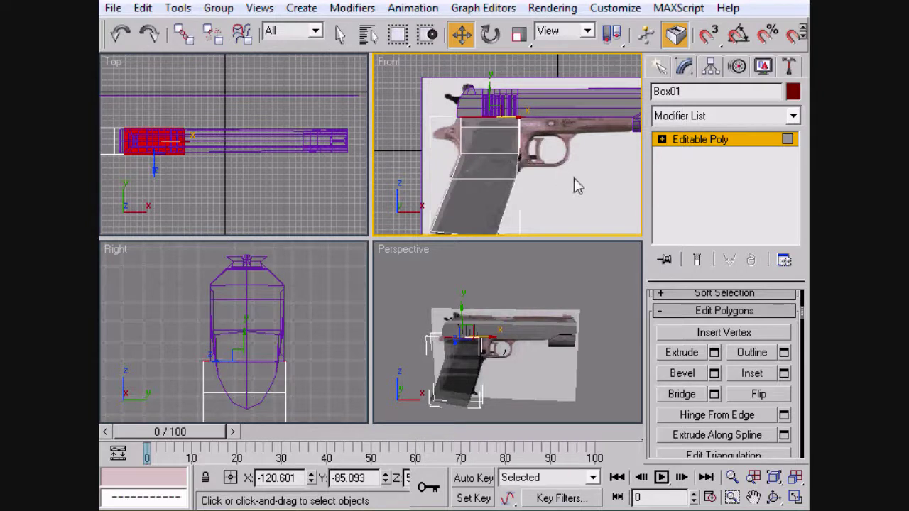
key("1")
left_click_drag(459, 131, 457, 127)
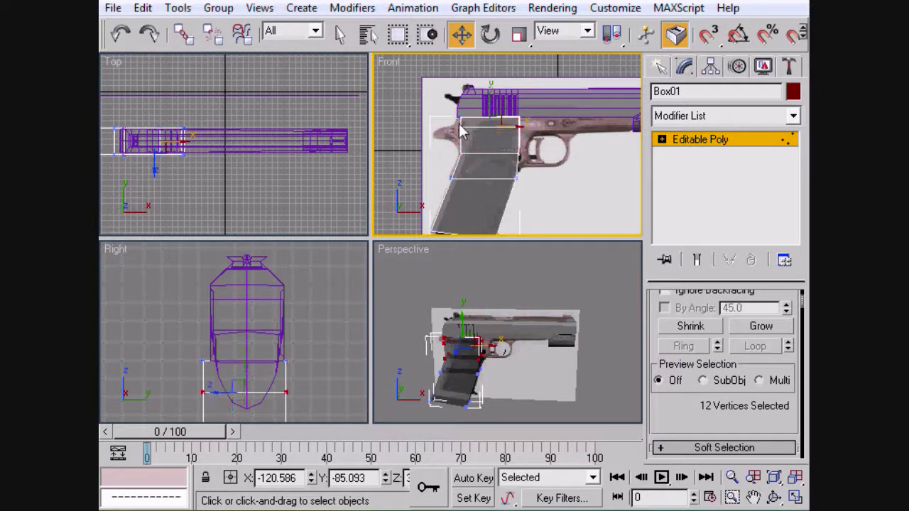
left_click_drag(490, 101, 490, 107)
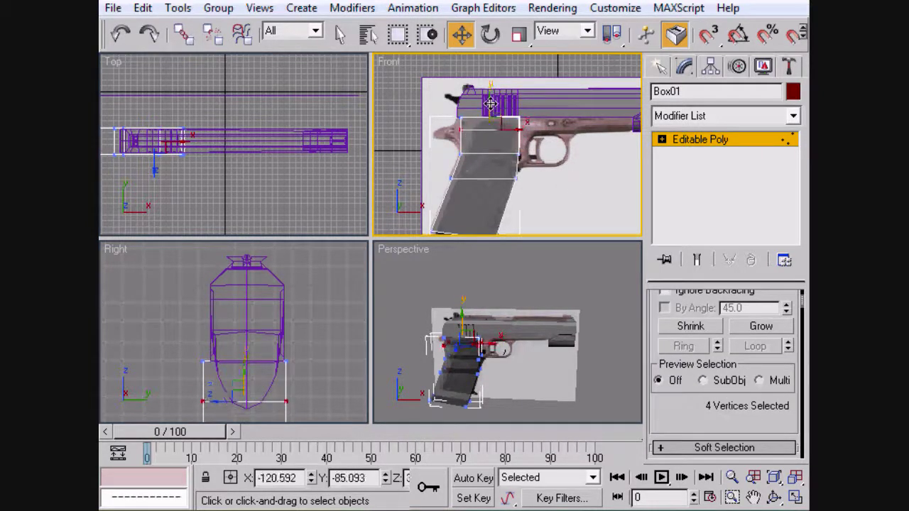
key("4")
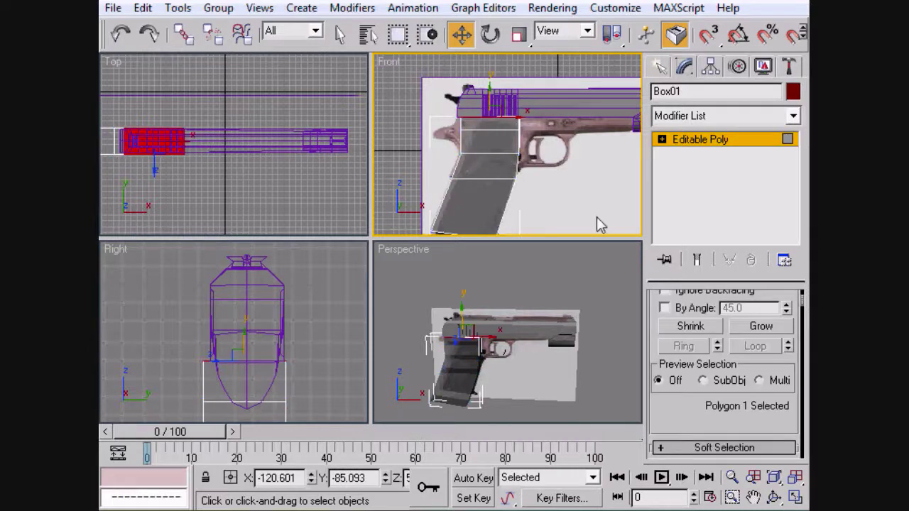
middle_click_drag(477, 342, 417, 278, "alt")
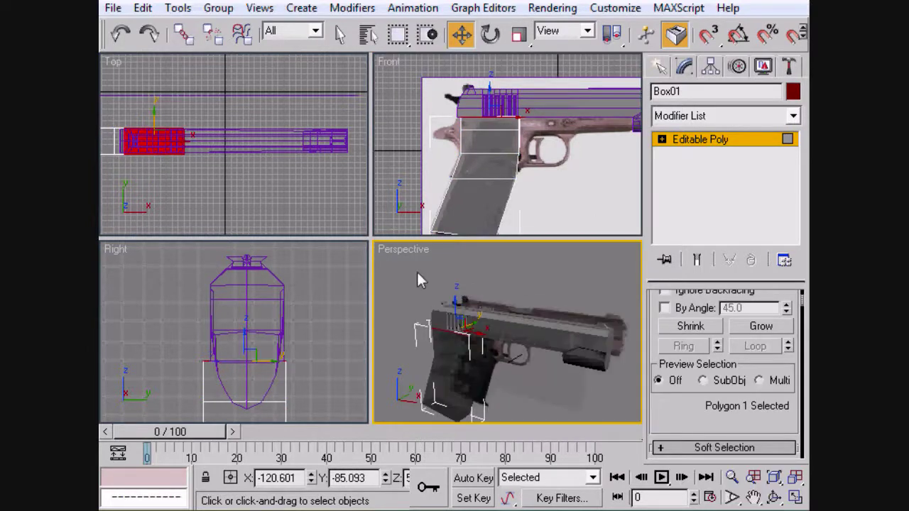
left_click(474, 343)
left_click(472, 329)
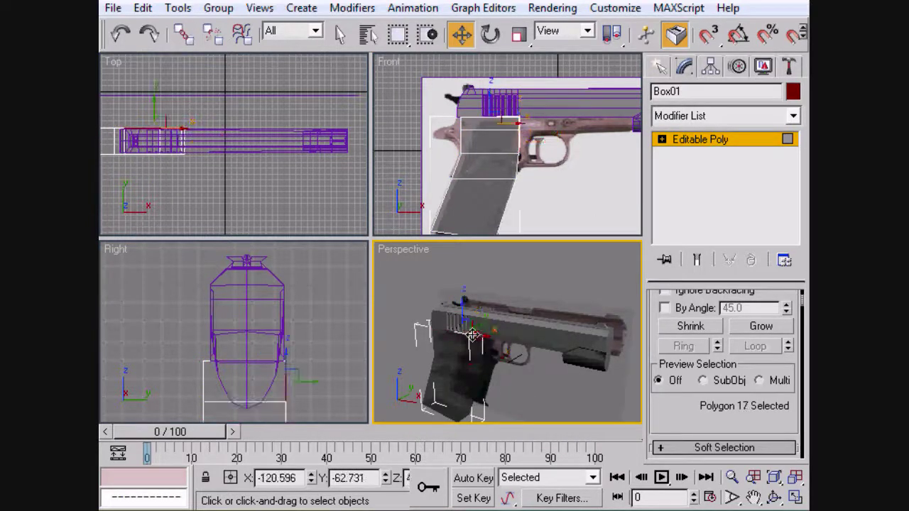
left_click(478, 346)
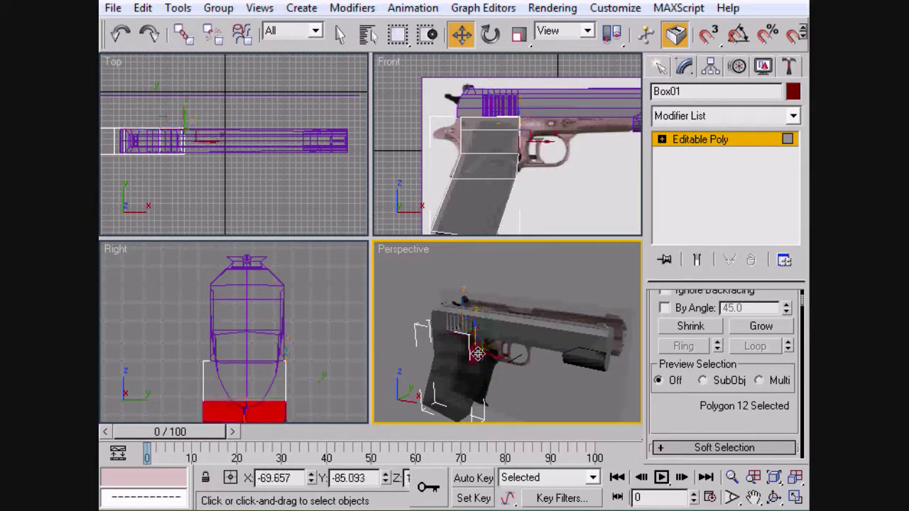
scroll(721, 376, "down", 5)
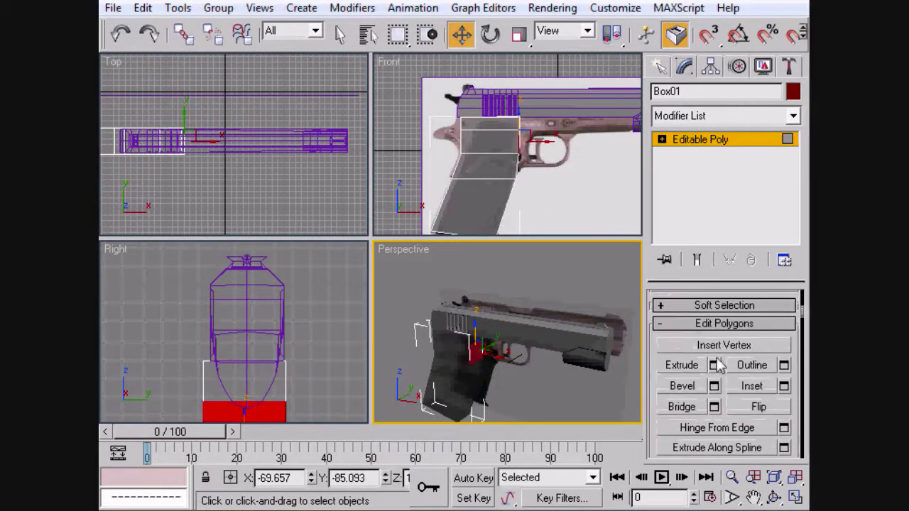
left_click(714, 366)
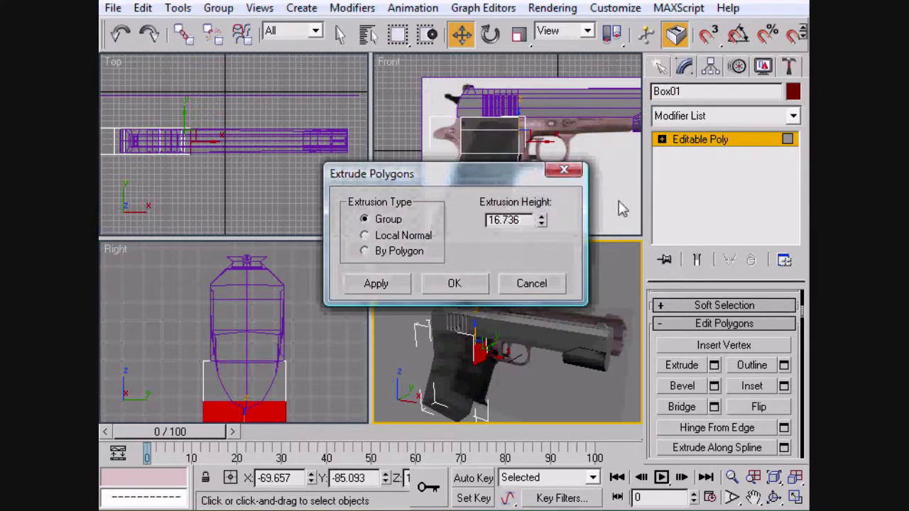
left_click(537, 284)
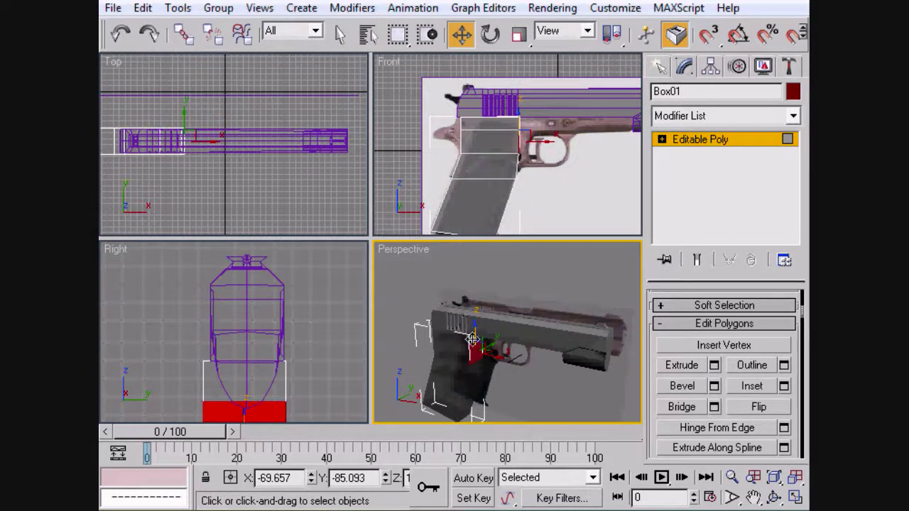
Extrude the front polygon of the grip's uppermost section forward by 110.625 as a group to begin the frame.
left_click_drag(473, 333, 471, 339)
left_click(714, 365)
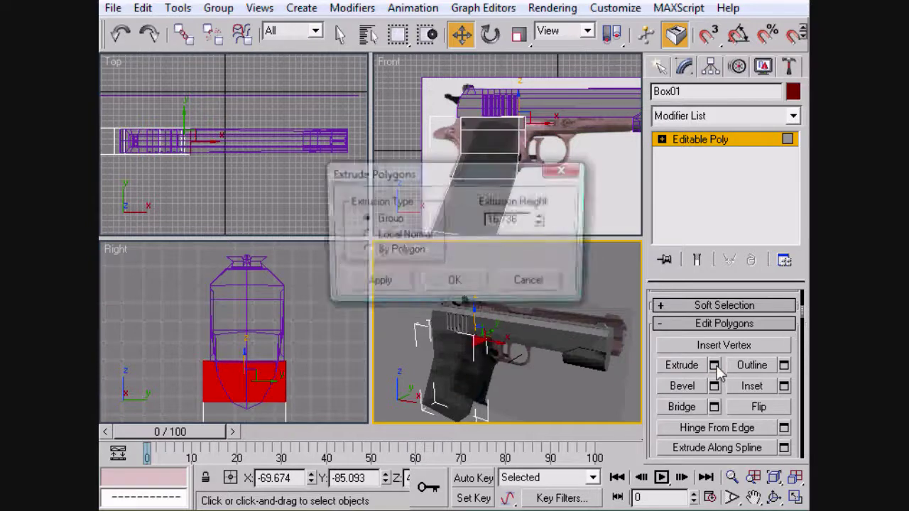
left_click_drag(542, 220, 443, 420)
left_click(374, 292)
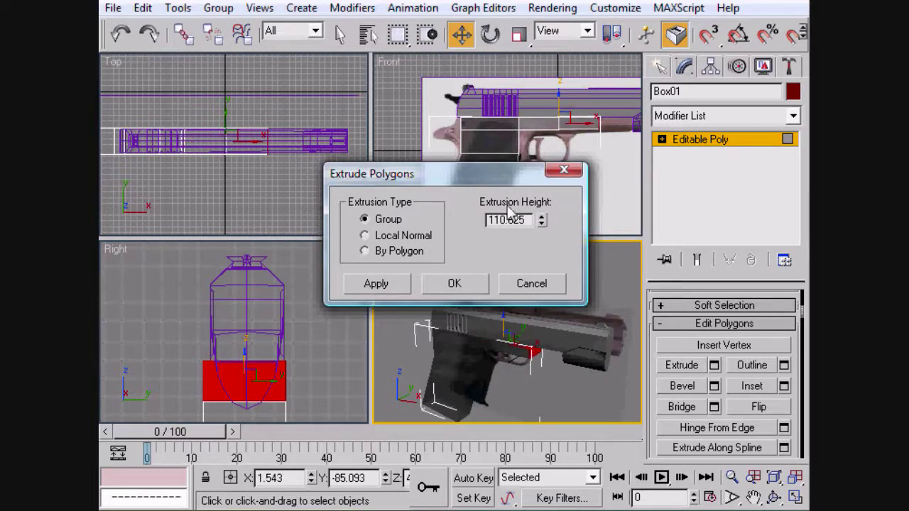
left_click_drag(542, 226, 532, 280)
left_click(532, 284)
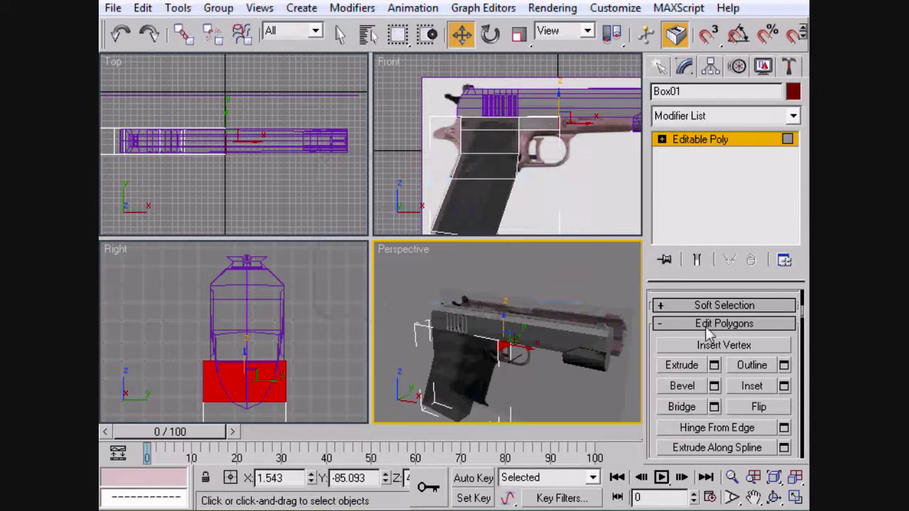
Extrude the frame's front polygon forward twice more, by 50.478 and then 138.815, along the underside of the slide.
left_click(714, 365)
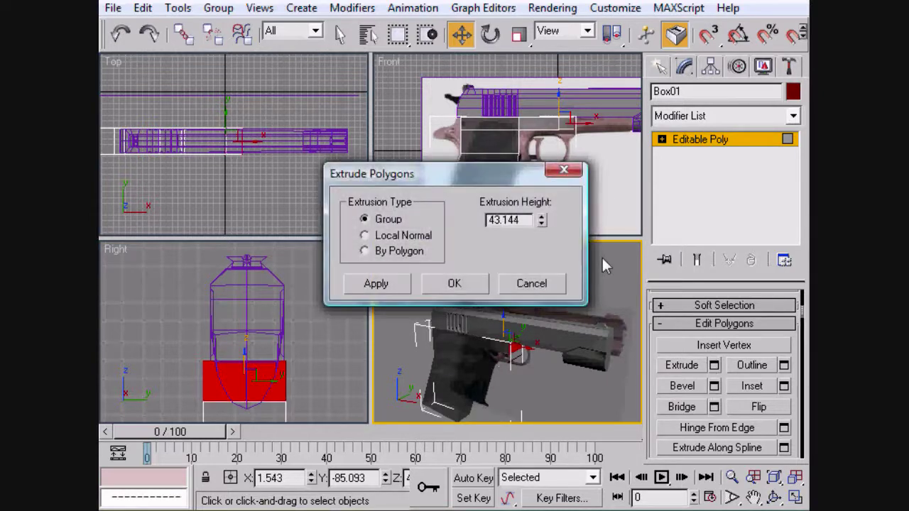
left_click_drag(542, 221, 541, 204)
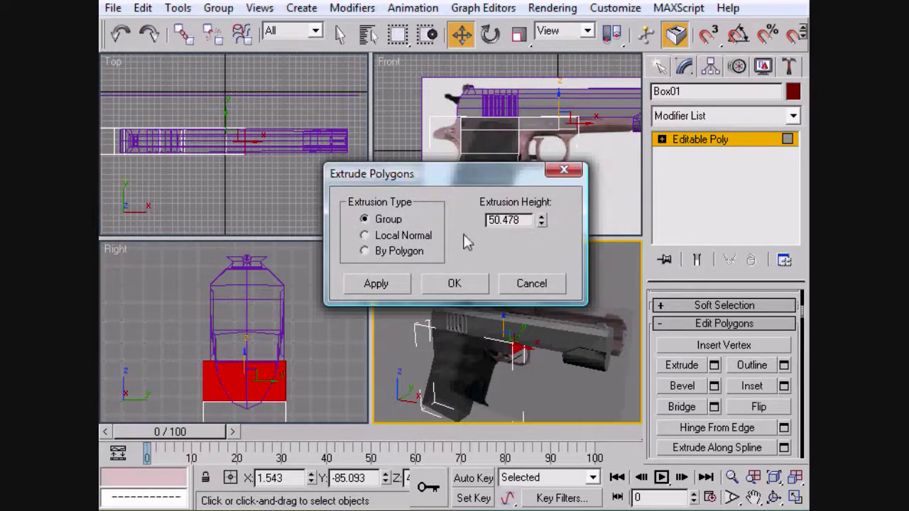
left_click(387, 284)
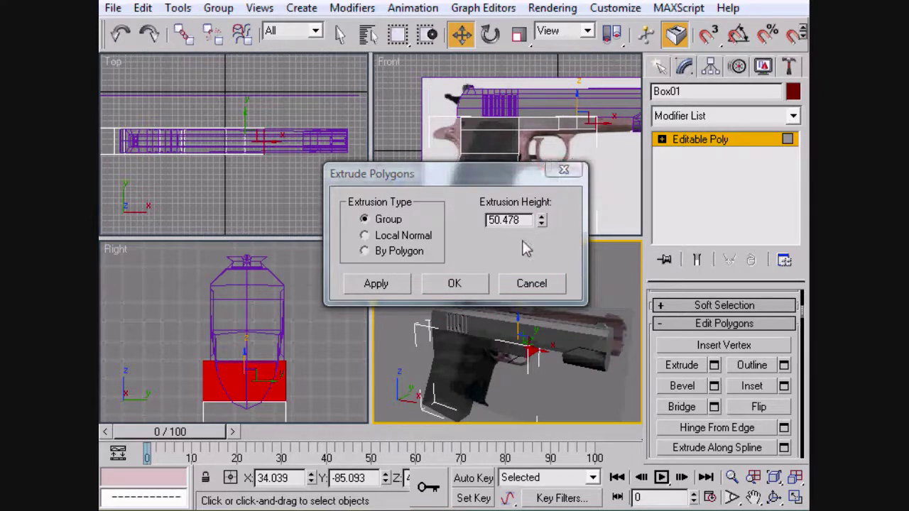
left_click_drag(541, 225, 522, 63)
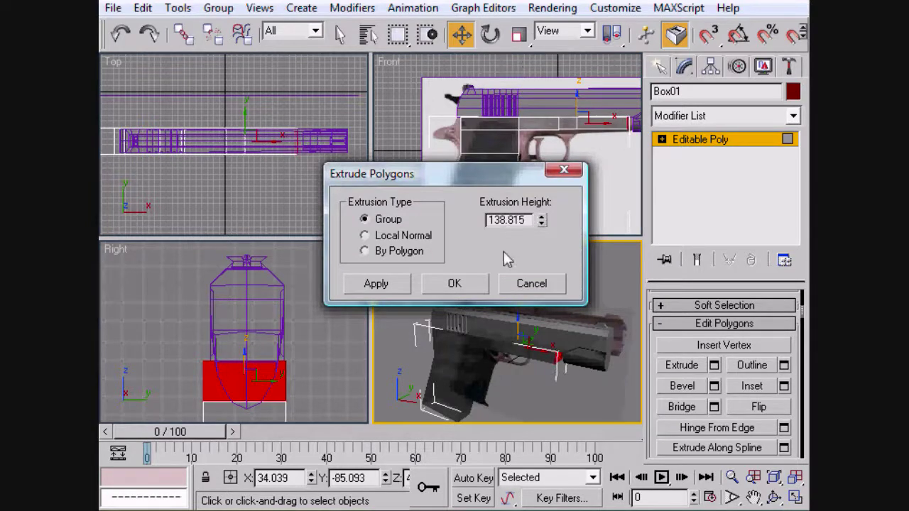
left_click(469, 284)
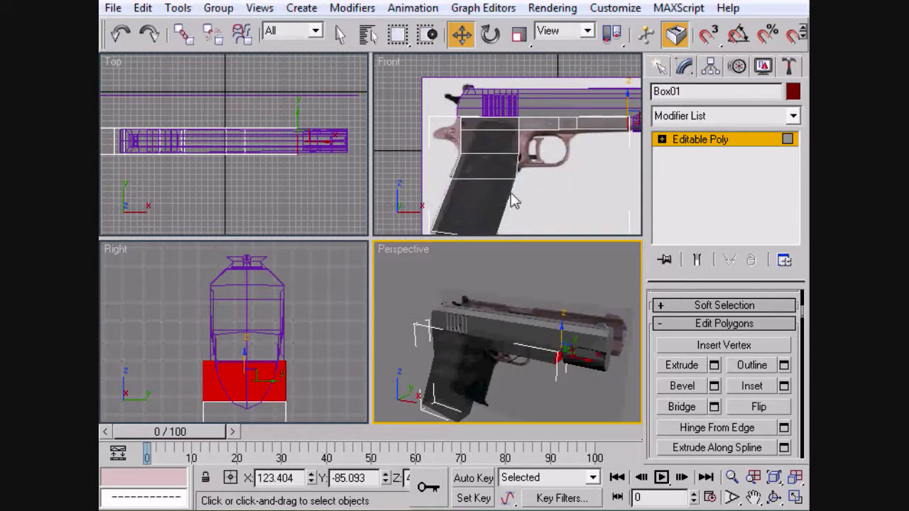
Examine the frame's lower edge against the trigger guard of the reference image in the Front view.
middle_click_drag(511, 199, 519, 171)
scroll(476, 190, "up", 6)
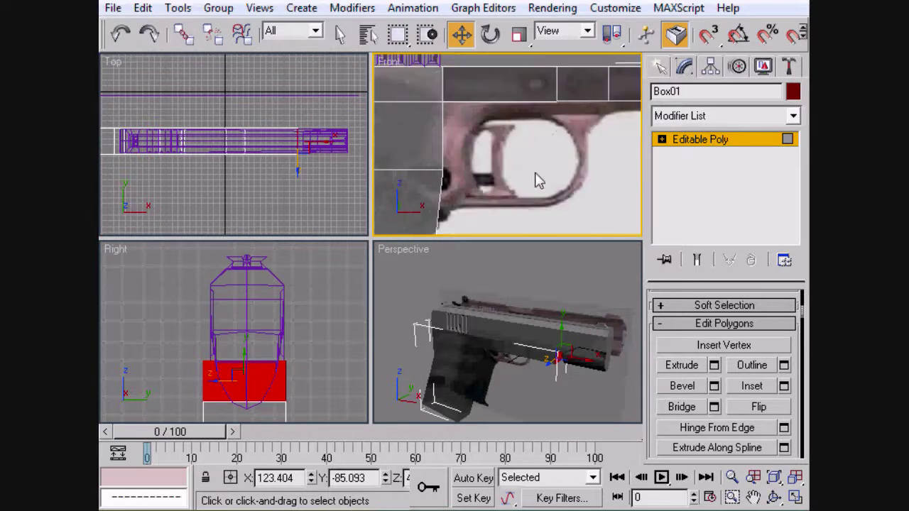
key("1")
middle_click_drag(571, 90, 582, 122)
scroll(582, 121, "up", 2)
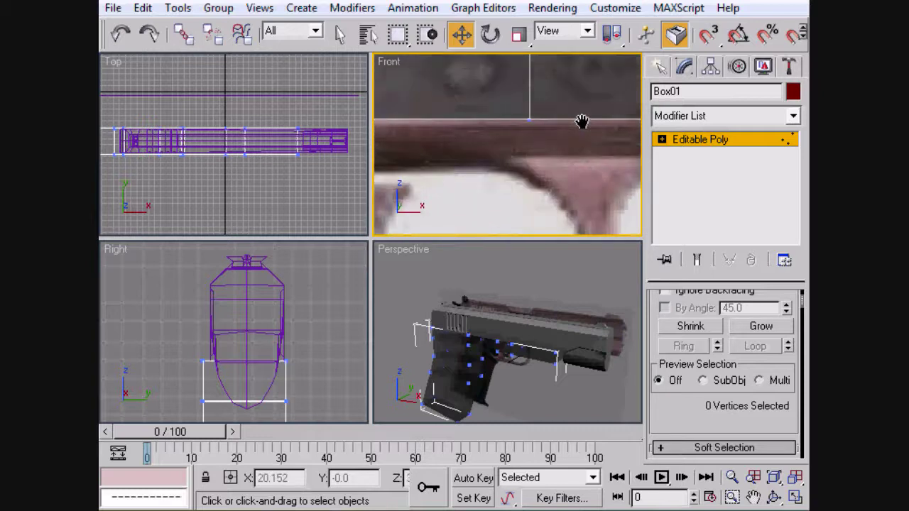
scroll(582, 121, "down", 5)
scroll(581, 122, "down", 3)
middle_click_drag(581, 122, 603, 95)
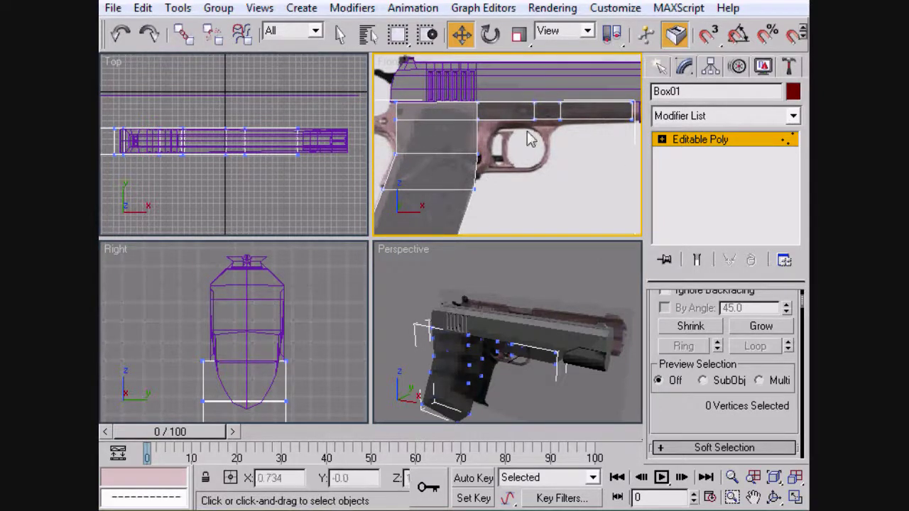
Select the loop of three lower edges along the near side of the frame's forward extrusions.
key("2")
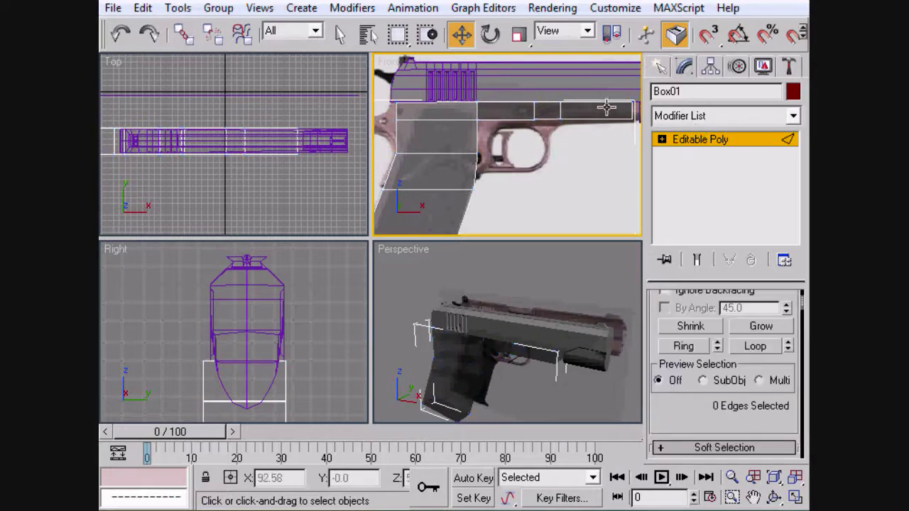
left_click(601, 121)
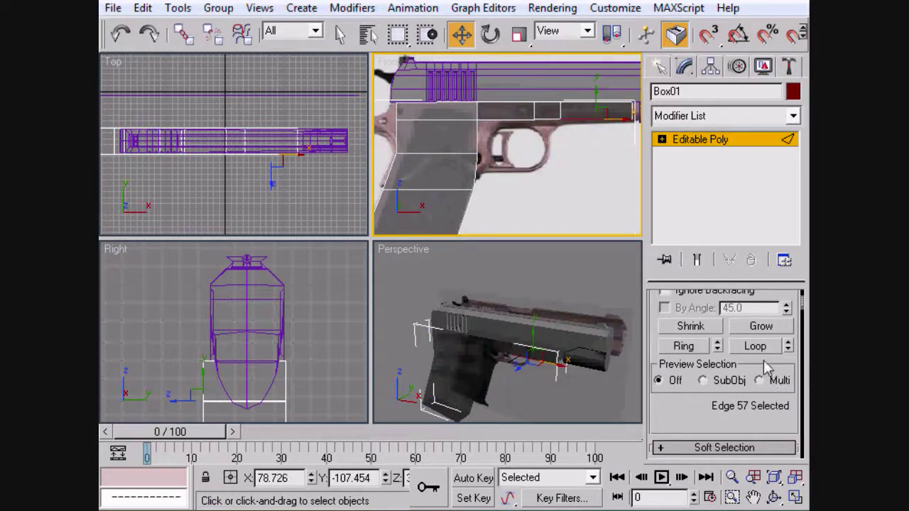
left_click(759, 347)
left_click_drag(739, 422, 740, 328)
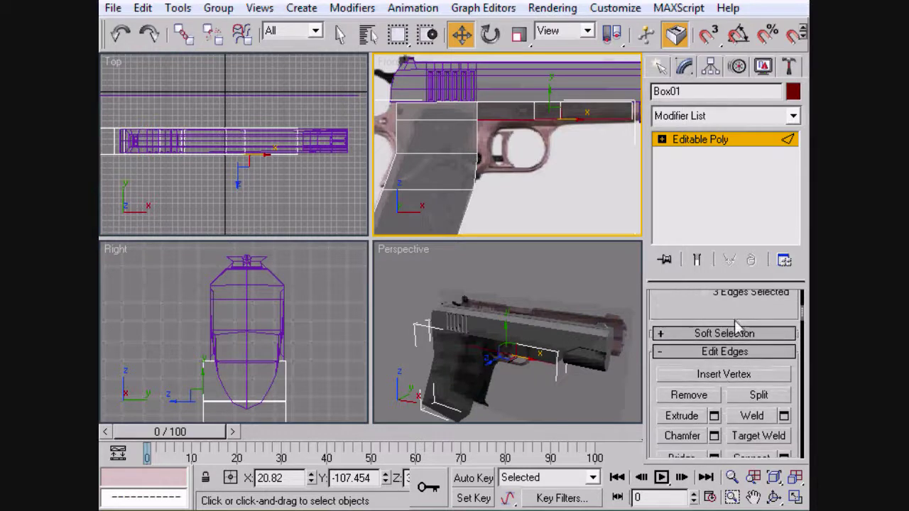
Chamfer the selected lower frame edges slightly and move the resulting edges down in the Front view.
left_click(698, 437)
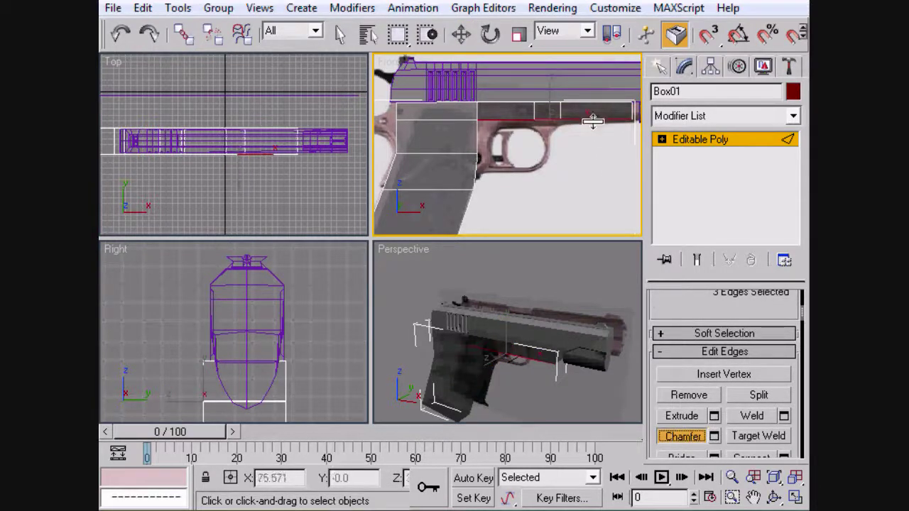
left_click_drag(593, 120, 596, 124)
key("w")
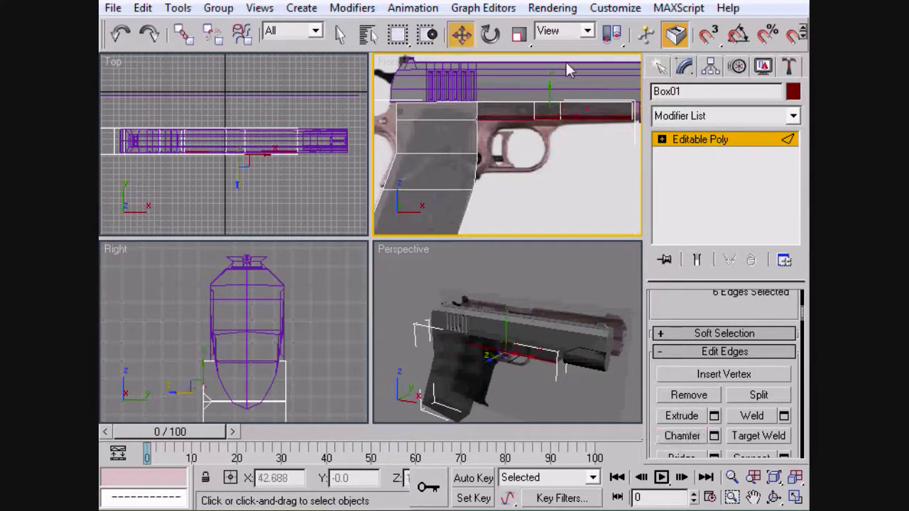
left_click_drag(552, 95, 552, 98)
Raise the upper chamfer edge of the frontmost frame section slightly and chamfer it in the Front view.
left_click(593, 122)
left_click(591, 120)
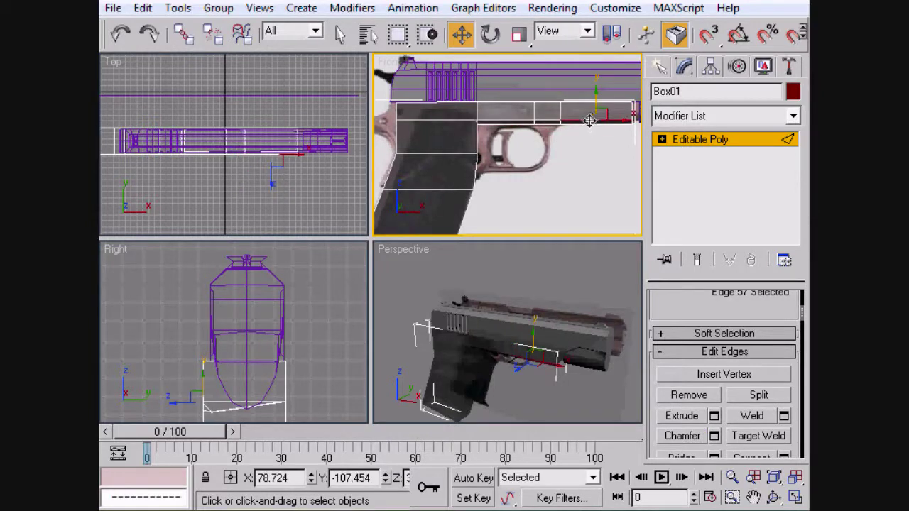
left_click_drag(592, 94, 594, 88)
left_click(682, 436)
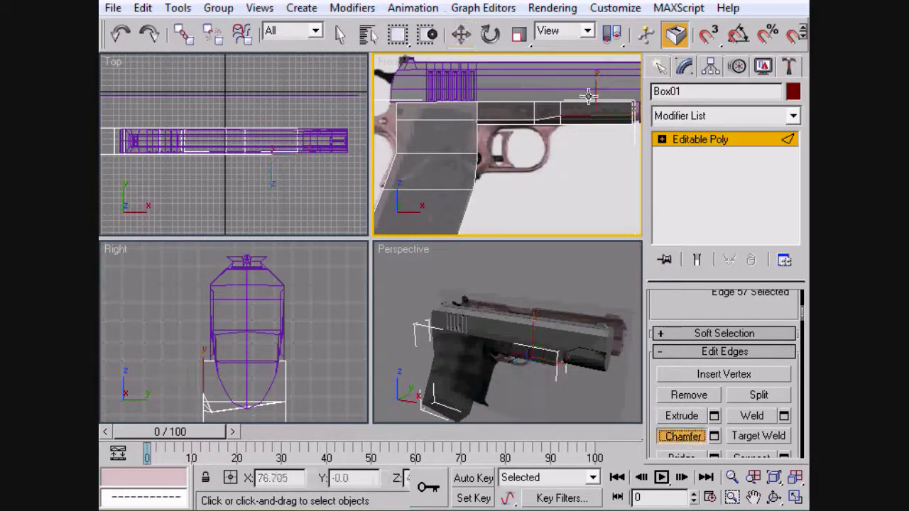
left_click_drag(590, 114, 587, 119)
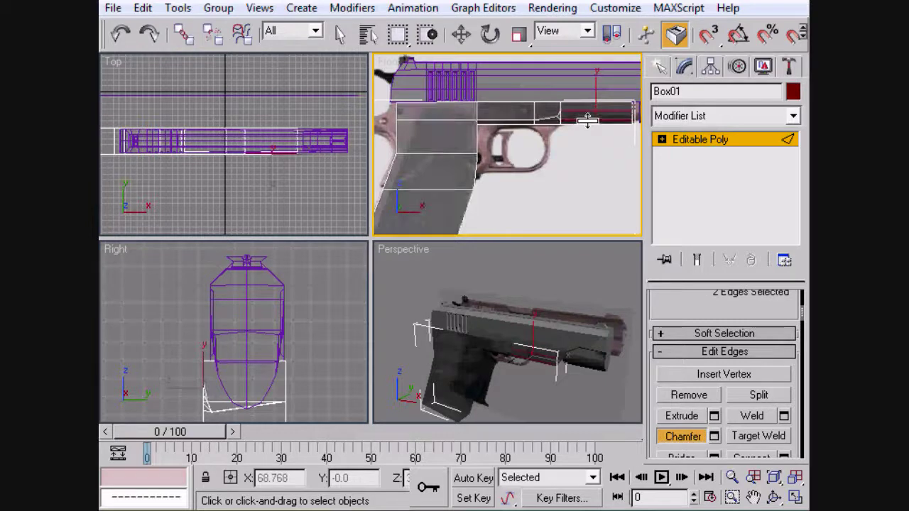
Inspect the frame's underside in the Perspective view and undo the recent edge moves and chamfers.
left_click(636, 358)
middle_click_drag(636, 359, 589, 329, "alt")
scroll(589, 329, "up", 3)
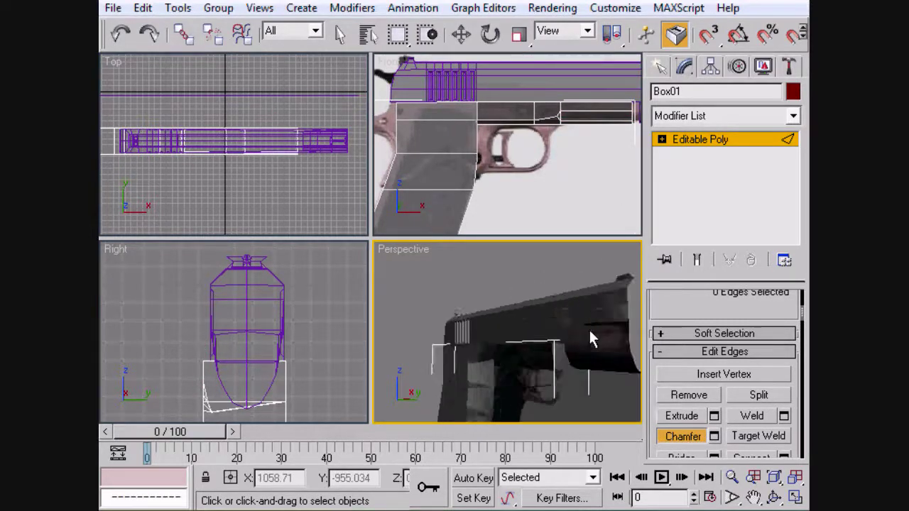
scroll(589, 329, "down", 1)
middle_click_drag(590, 332, 667, 377, "alt")
left_click(581, 348)
key("ctrl+z")
key("ctrl+z")
key("ctrl+z")
key("ctrl+z")
key("ctrl+z")
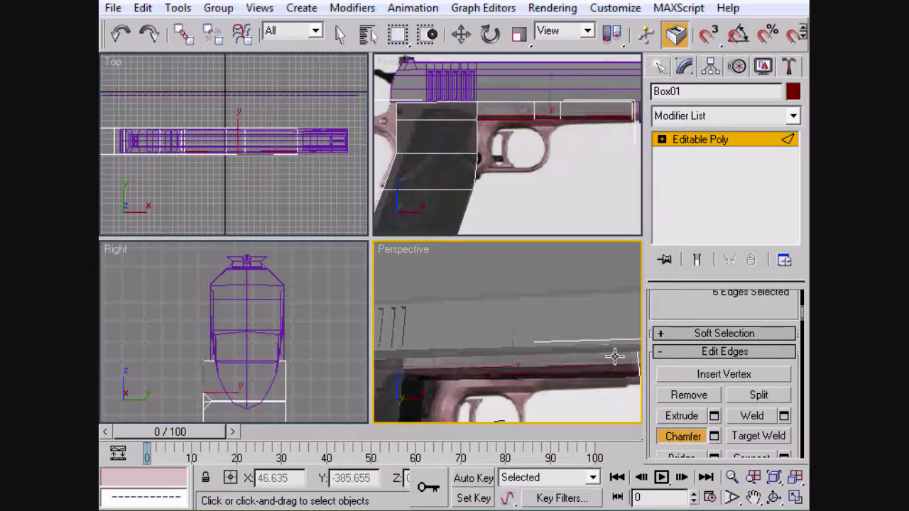
Chamfer the frame's three lower side edges more widely and move the resulting edges down to the reference outline.
middle_click_drag(579, 423, 539, 357, "alt")
left_click_drag(538, 358, 543, 372)
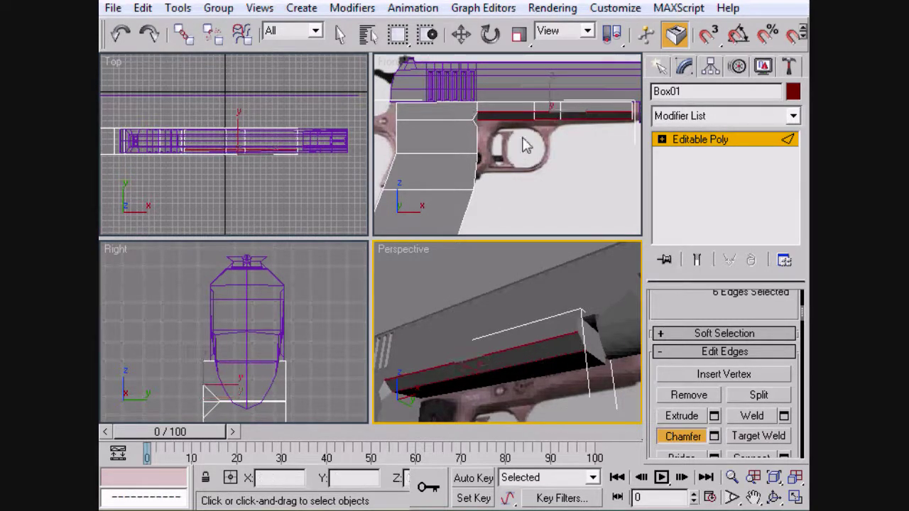
key("w")
left_click_drag(550, 88, 551, 108)
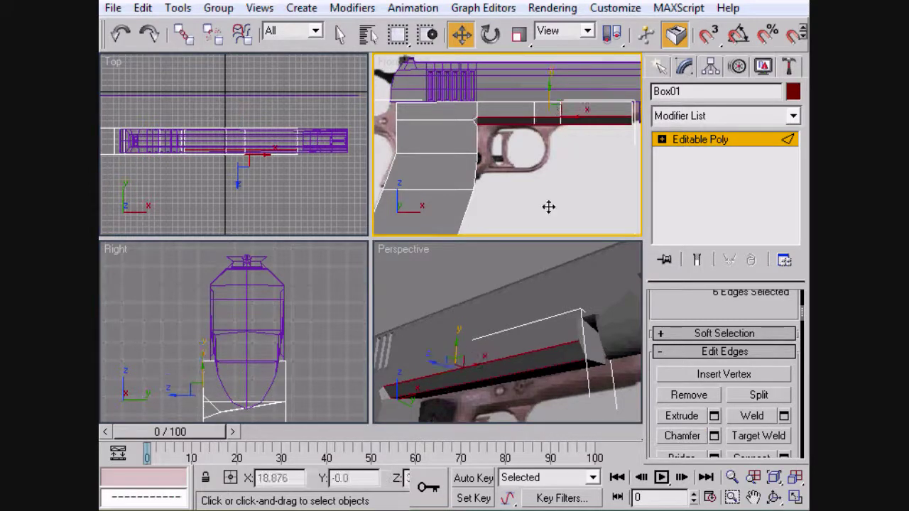
Chamfer the upper bevel edge of the frontmost frame section in the Perspective view.
left_click(538, 352)
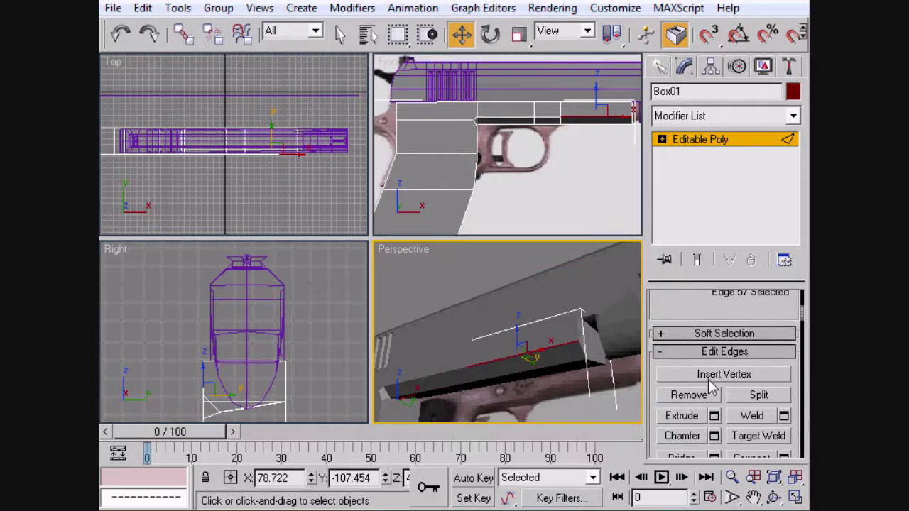
left_click(681, 436)
left_click_drag(547, 349, 550, 361)
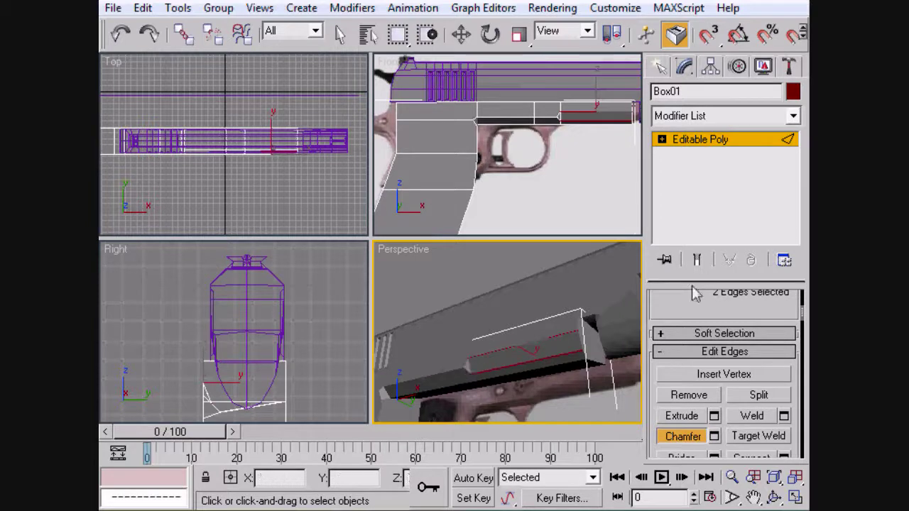
Target-weld the upper chamfer vertex at the rear end of the frontmost frame section to the vertex just below it.
scroll(681, 313, "up", 5)
left_click(677, 321)
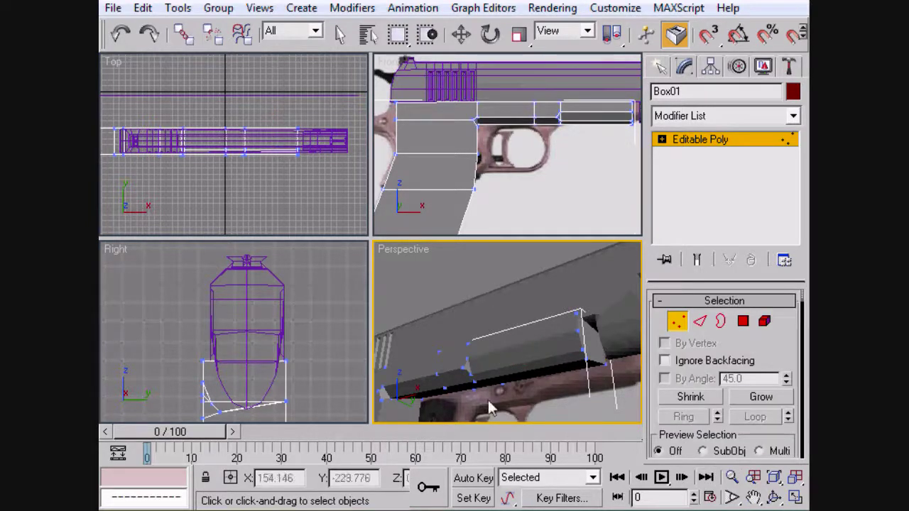
left_click_drag(778, 439, 735, 299)
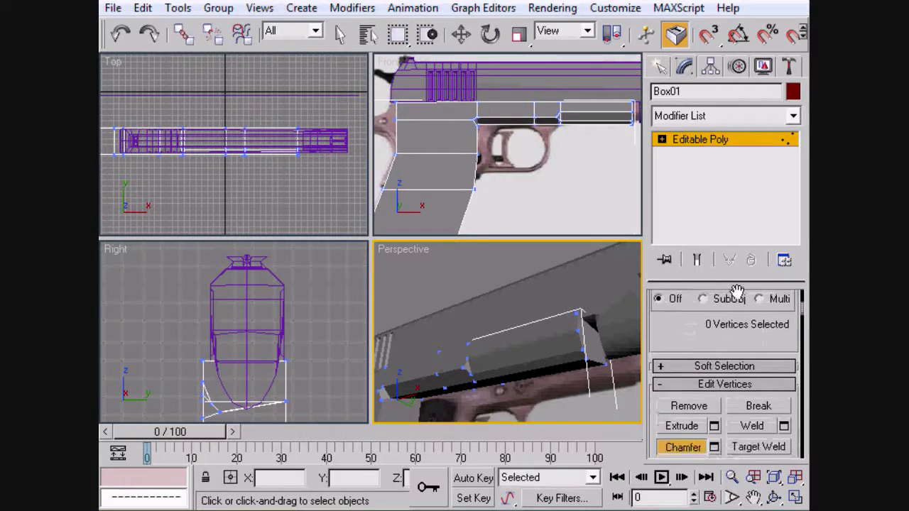
left_click(758, 449)
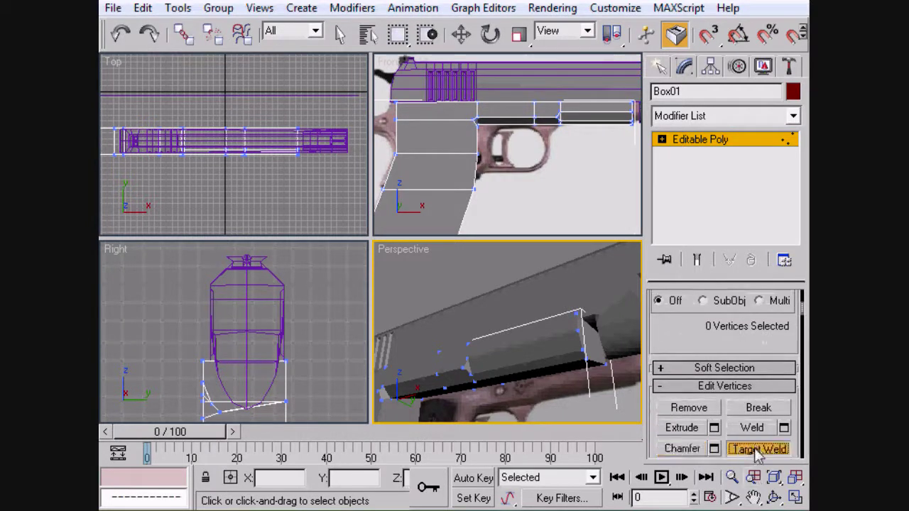
left_click(467, 360)
left_click(463, 368)
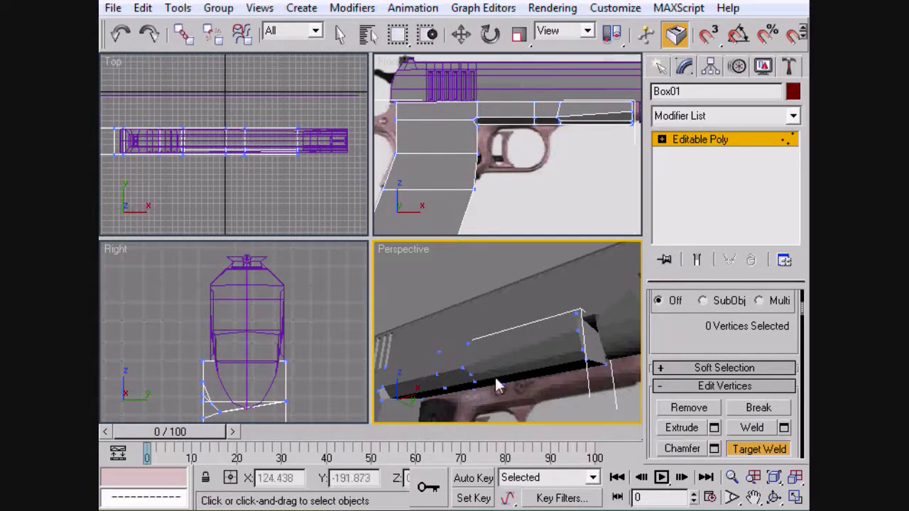
Try to raise the welded vertex at the rear end of the frontmost frame section along the Z axis.
key("w")
left_click(466, 343)
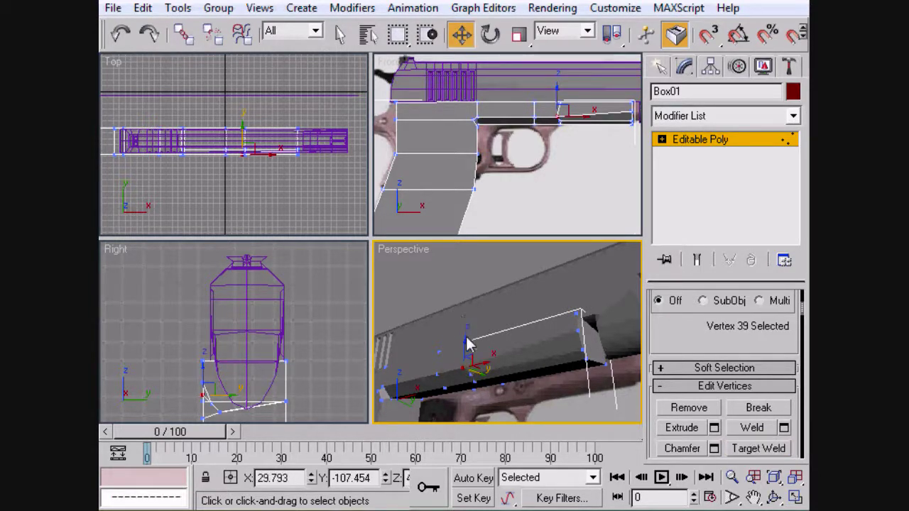
left_click(471, 341)
left_click(466, 344)
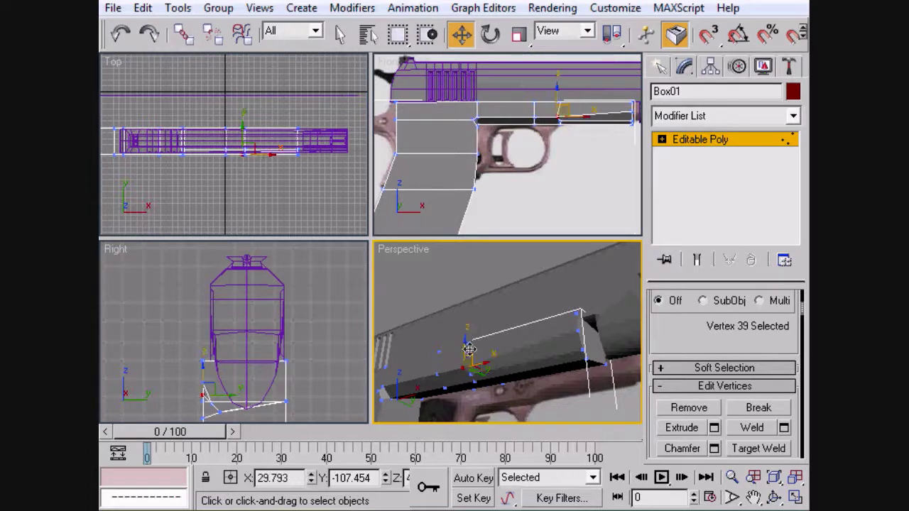
left_click(466, 335)
left_click(466, 340)
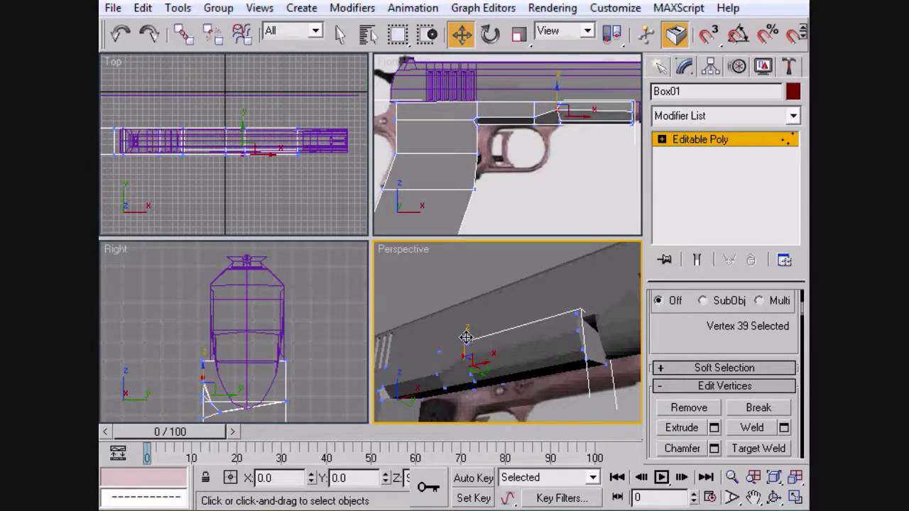
Lower the vertex at the front end of the frontmost section's upper bevel edge slightly.
middle_click_drag(551, 369, 603, 375, "alt")
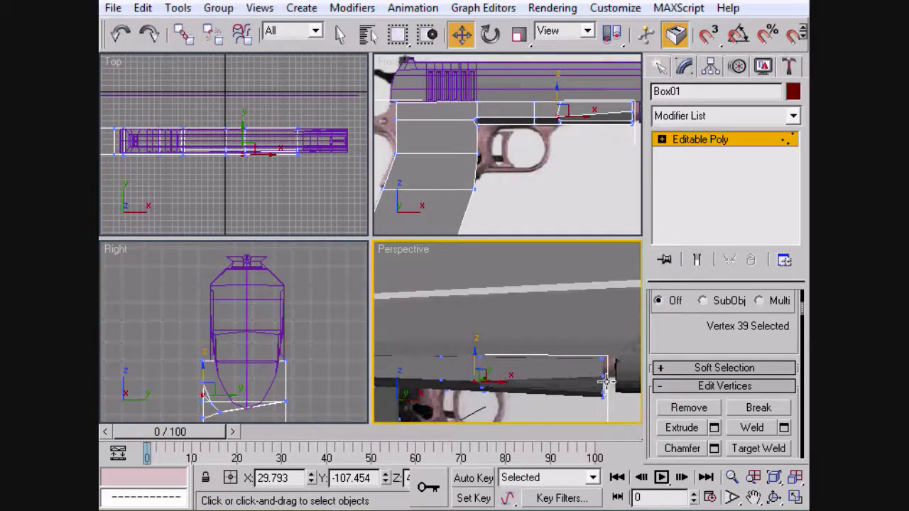
left_click(602, 363)
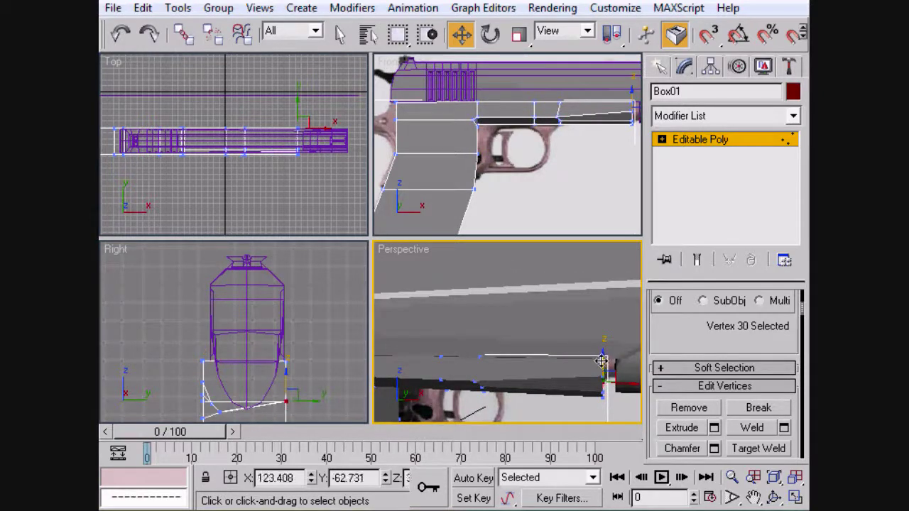
left_click(607, 361)
left_click(608, 354)
key("ctrl+z")
left_click_drag(602, 358, 602, 362)
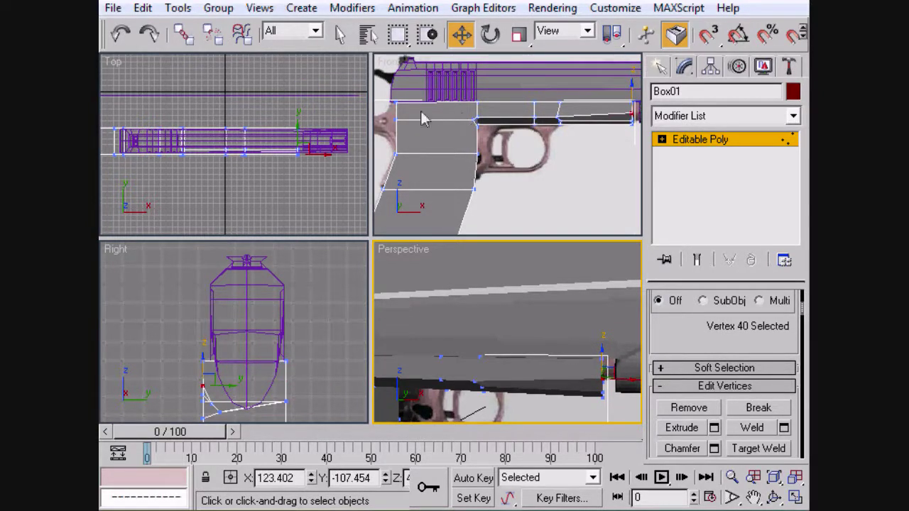
Select the edge rings running across the width of the grip and frame, isolate the object, and connect them with a lengthwise centre loop.
key("2")
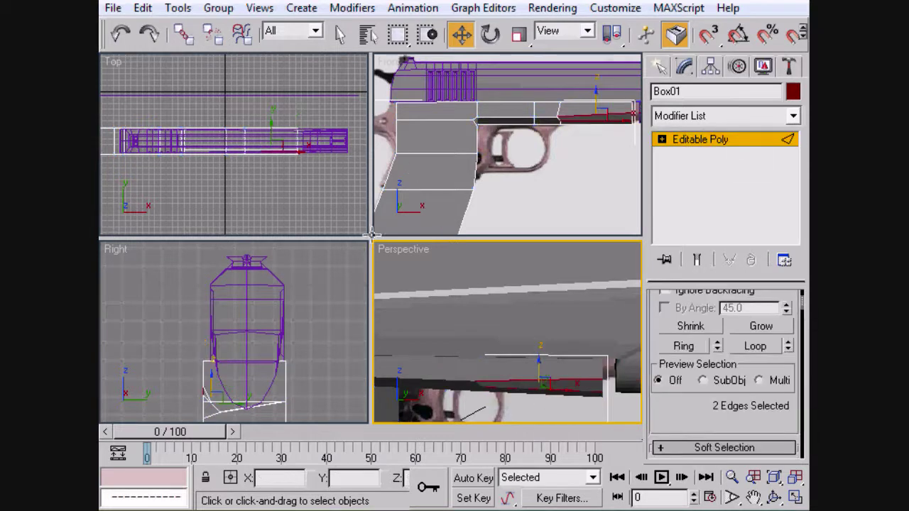
middle_click_drag(517, 389, 782, 380)
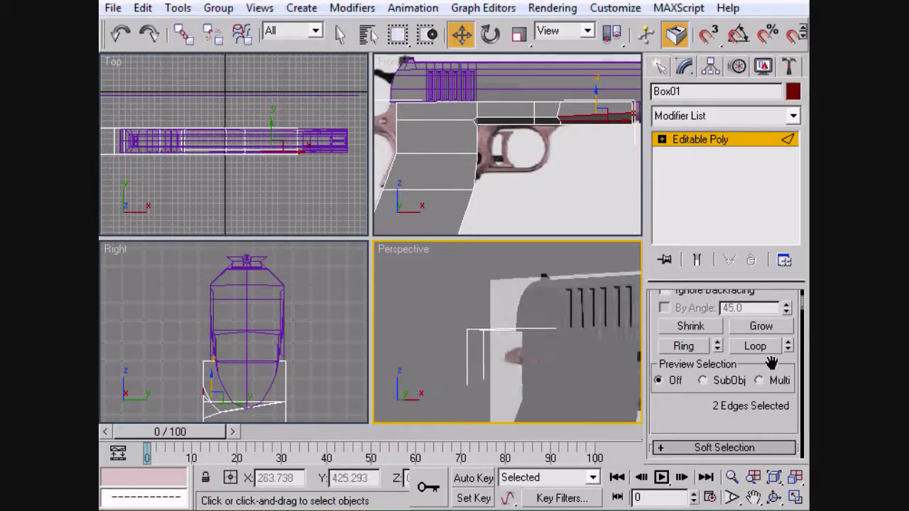
middle_click_drag(606, 327, 617, 359, "alt")
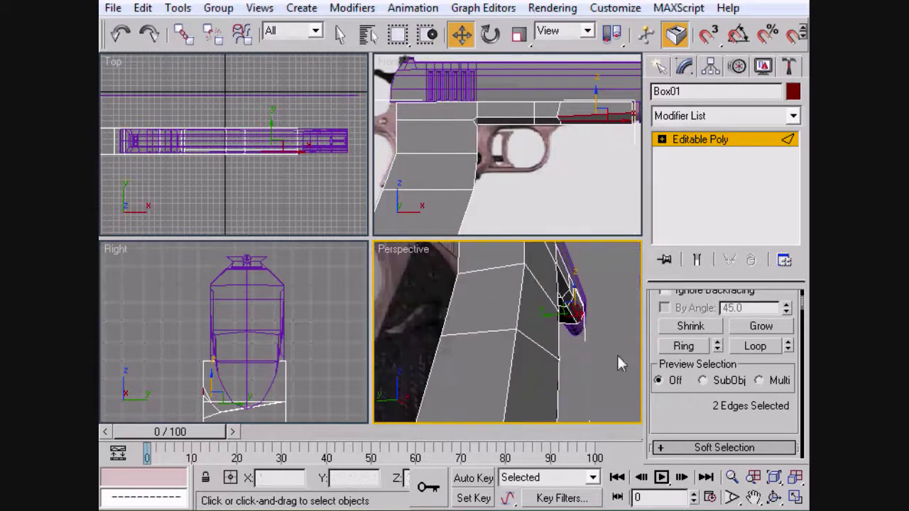
left_click(505, 338)
left_click(683, 346)
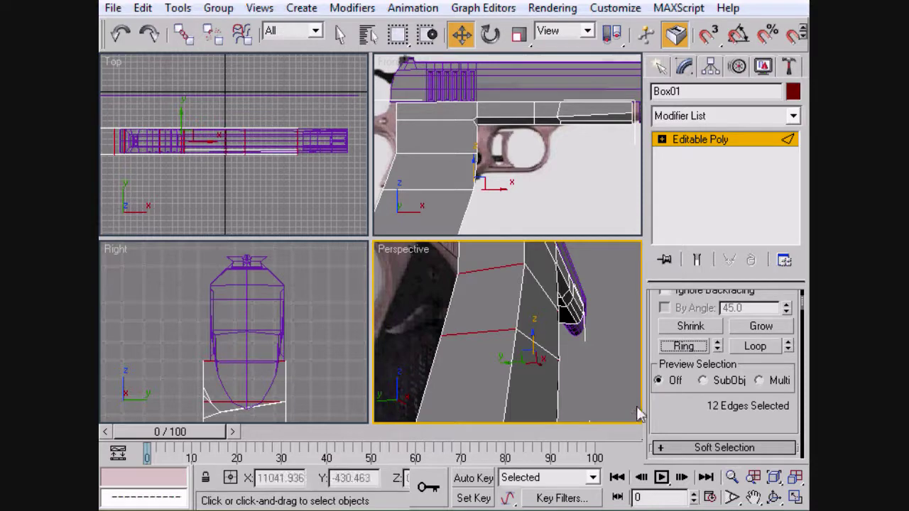
middle_click_drag(604, 335, 466, 291, "alt")
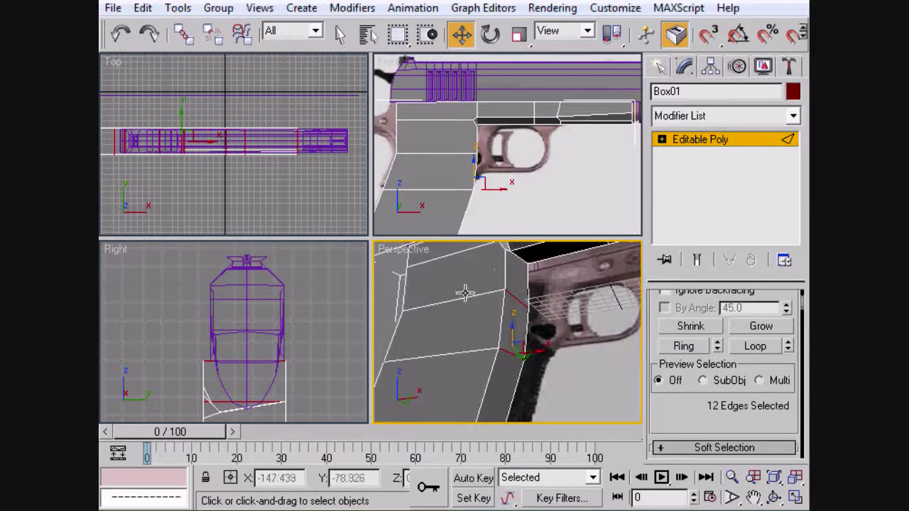
left_click(522, 253, "ctrl")
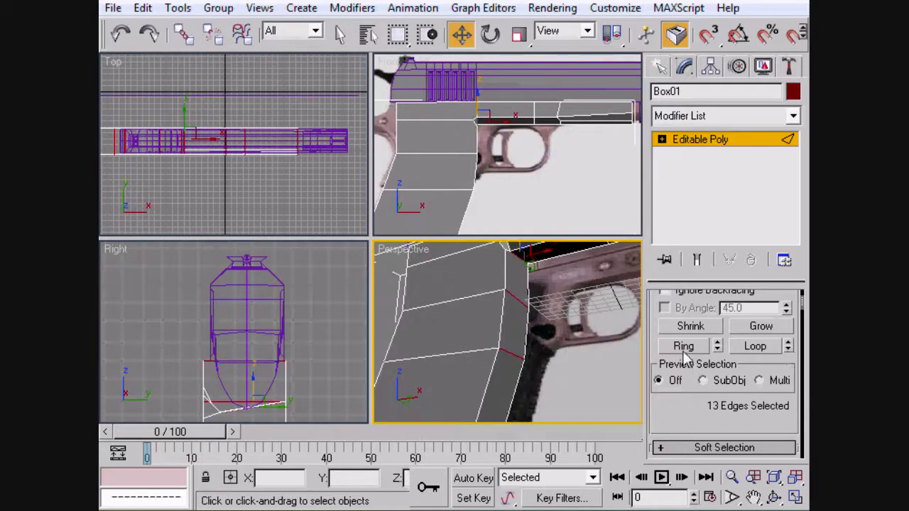
middle_click_drag(495, 356, 489, 339, "alt")
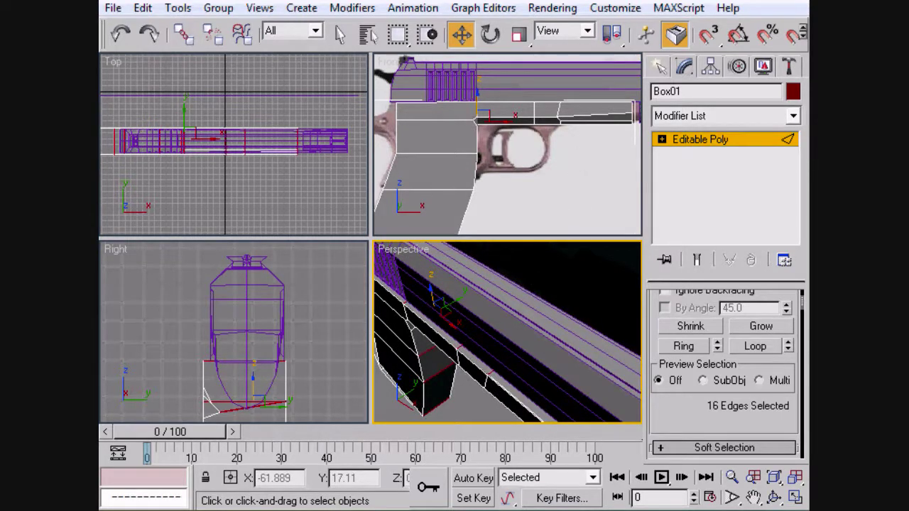
middle_click_drag(508, 329, 489, 197, "alt")
left_click_drag(489, 196, 462, 238)
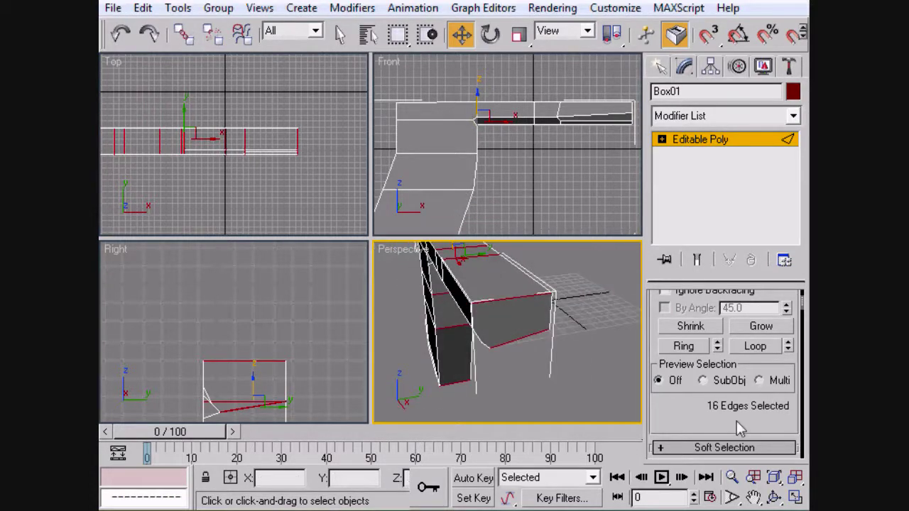
scroll(736, 421, "down", 5)
left_click(752, 397)
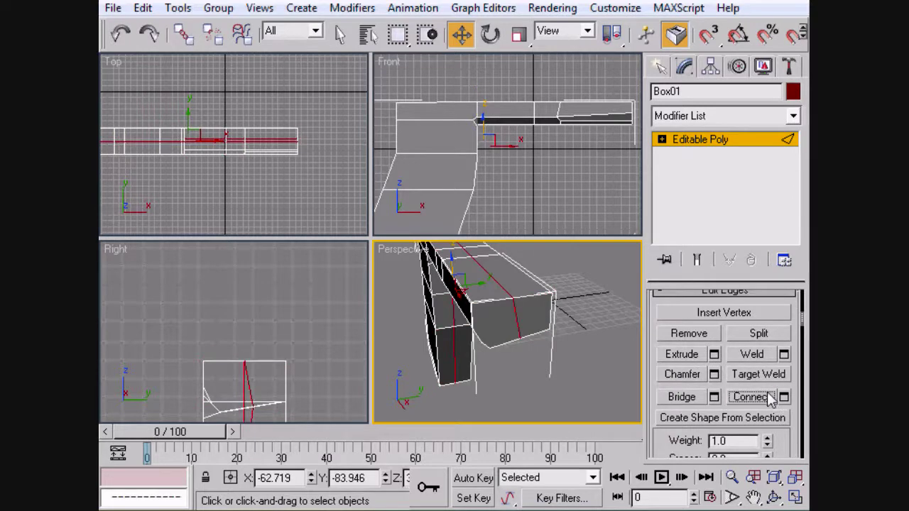
Select the polygons on the far side of the new centre loop in the Top view and delete that half.
key("4")
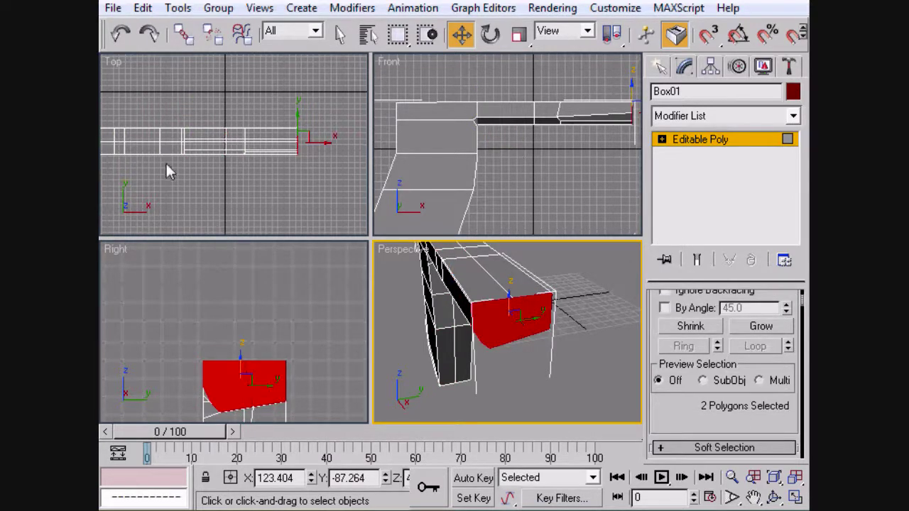
middle_click_drag(169, 171, 247, 199)
left_click_drag(157, 146, 355, 174)
middle_click_drag(263, 138, 166, 123)
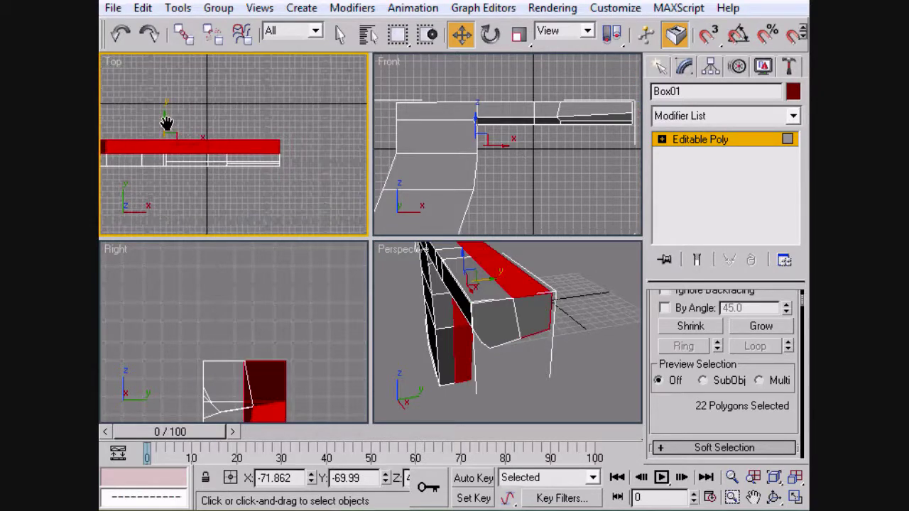
left_click_drag(328, 152, 329, 152, "ctrl")
left_click(329, 158)
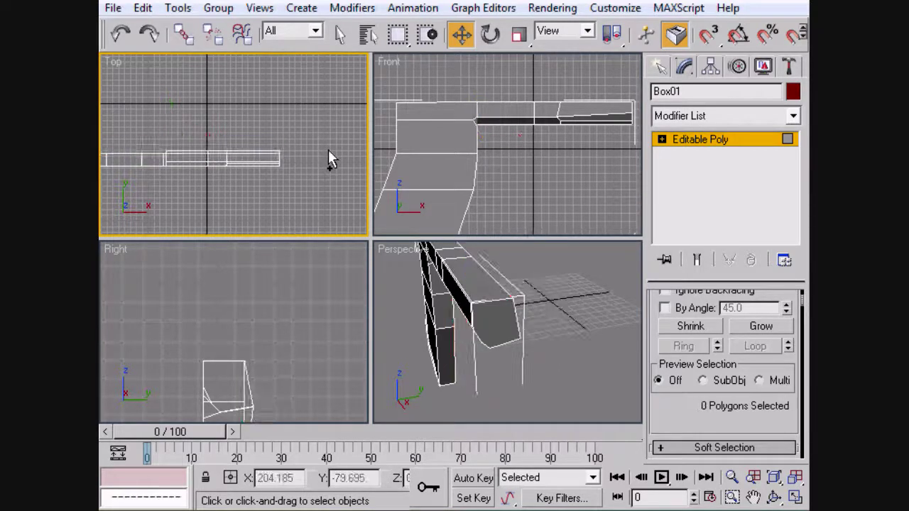
left_click_drag(133, 122, 323, 151)
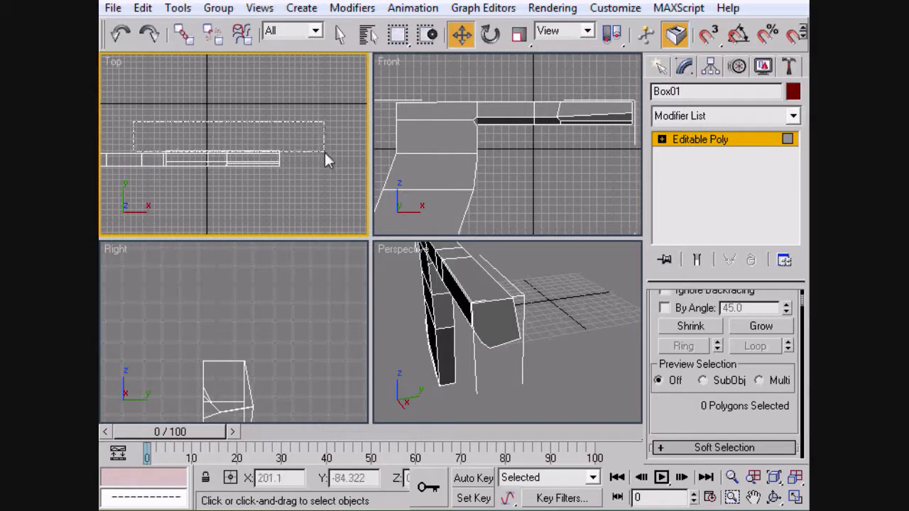
left_click(293, 152)
left_click_drag(188, 133, 317, 160)
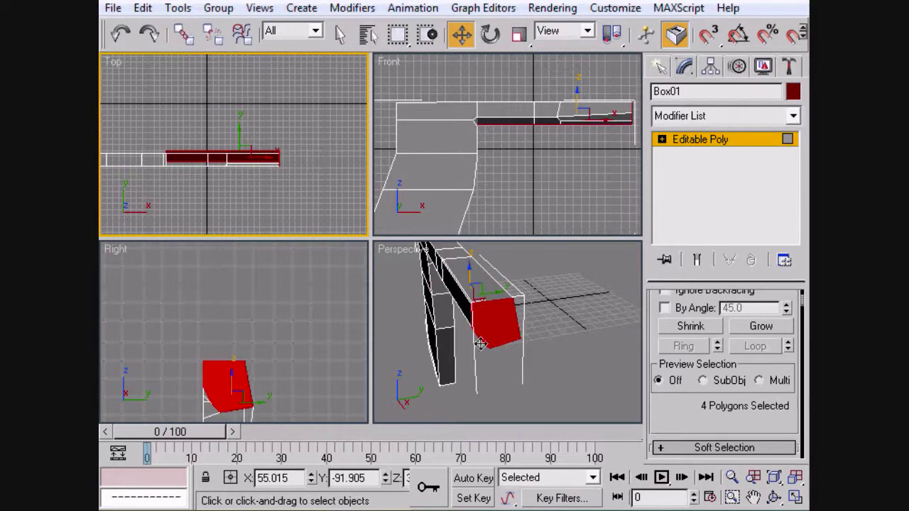
Move the frame's upper open-side vertices outward in the Right view to line up with the lower cut vertices.
key("1")
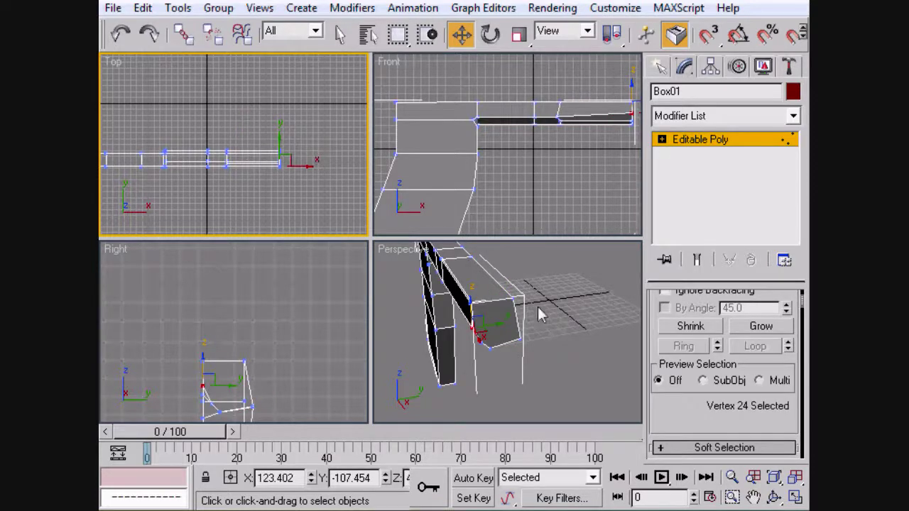
middle_click_drag(509, 351, 483, 311, "alt")
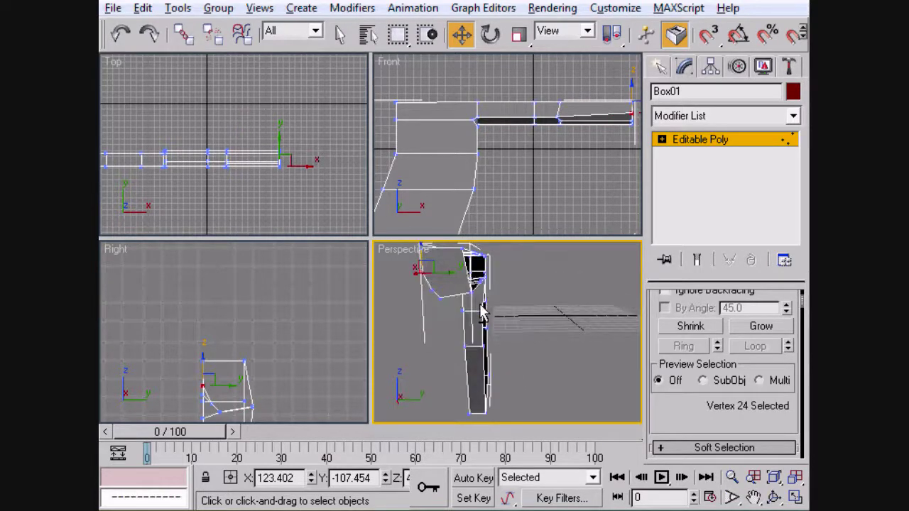
middle_click_drag(321, 317, 330, 223)
key("F3")
middle_click_drag(321, 299, 360, 296)
scroll(360, 296, "up", 4)
middle_click_drag(312, 318, 237, 341)
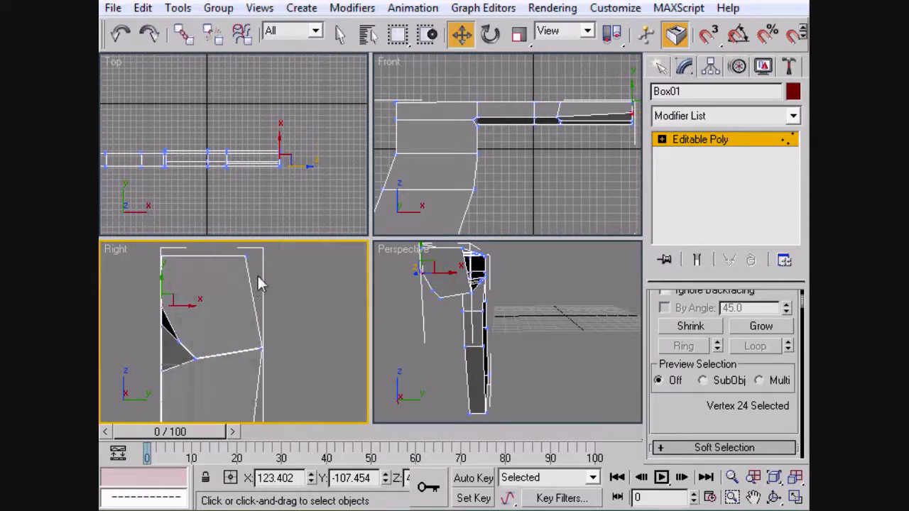
left_click_drag(258, 275, 223, 232)
left_click_drag(273, 260, 291, 262)
Align the grip's open-side vertices with the frame's cut edge in the Right view.
middle_click_drag(290, 261, 276, 182)
scroll(274, 288, "down", 8)
middle_click_drag(275, 289, 283, 211)
left_click_drag(238, 285, 238, 266)
left_click_drag(269, 312, 263, 310)
left_click(290, 304)
middle_click_drag(290, 305, 270, 435)
Cut a lengthwise edge along the frame's lower bevel from the front section's rear vertex back to the grip corner.
middle_click_drag(577, 321, 655, 260, "alt")
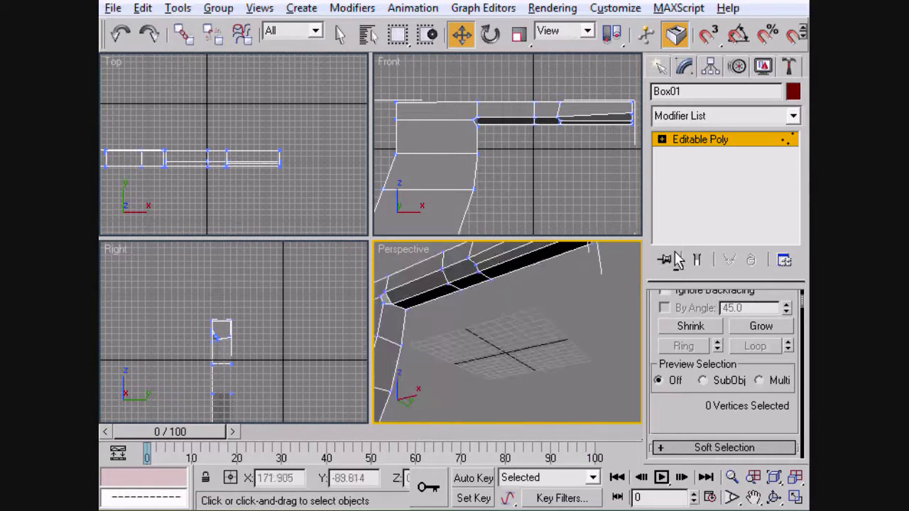
left_click(477, 261)
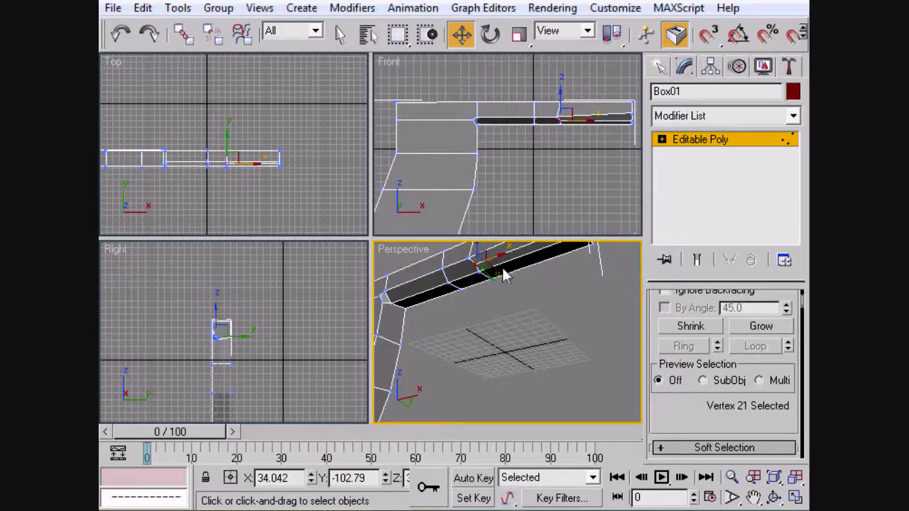
middle_click_drag(506, 279, 551, 277)
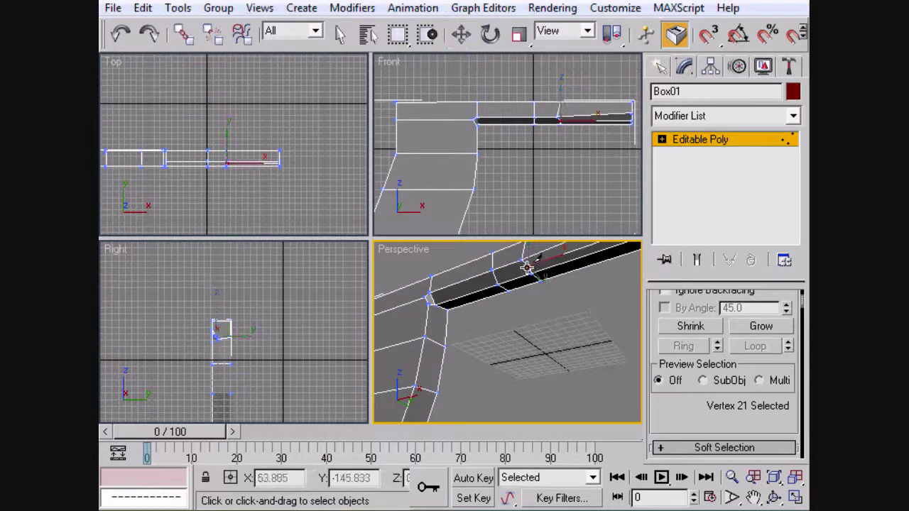
left_click_drag(525, 266, 426, 302)
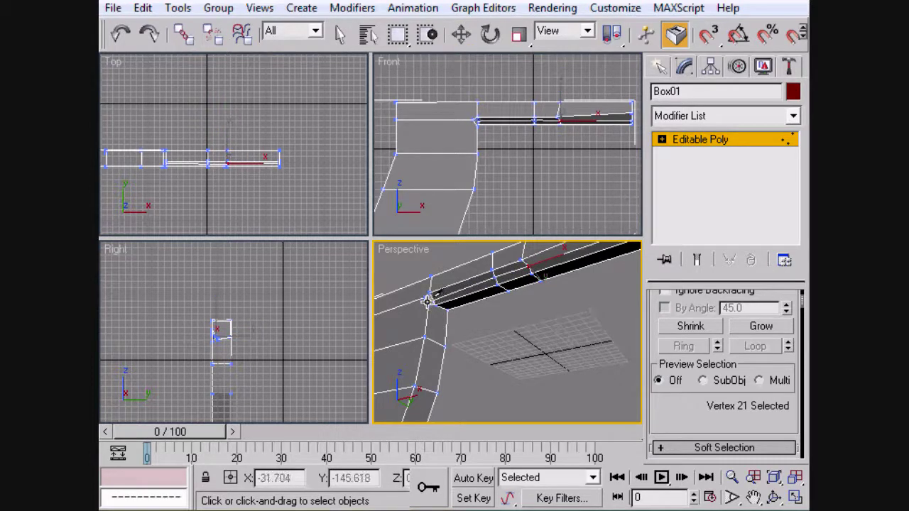
Target-weld the stray bevel vertex at the grip's upper front corner onto the adjacent corner vertex.
middle_click_drag(512, 305, 531, 309)
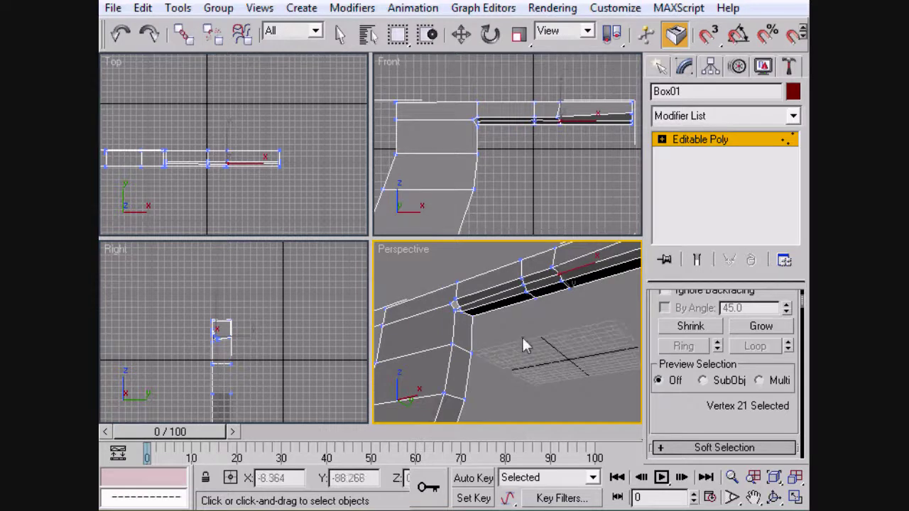
scroll(527, 347, "up", 1)
middle_click_drag(527, 348, 564, 350)
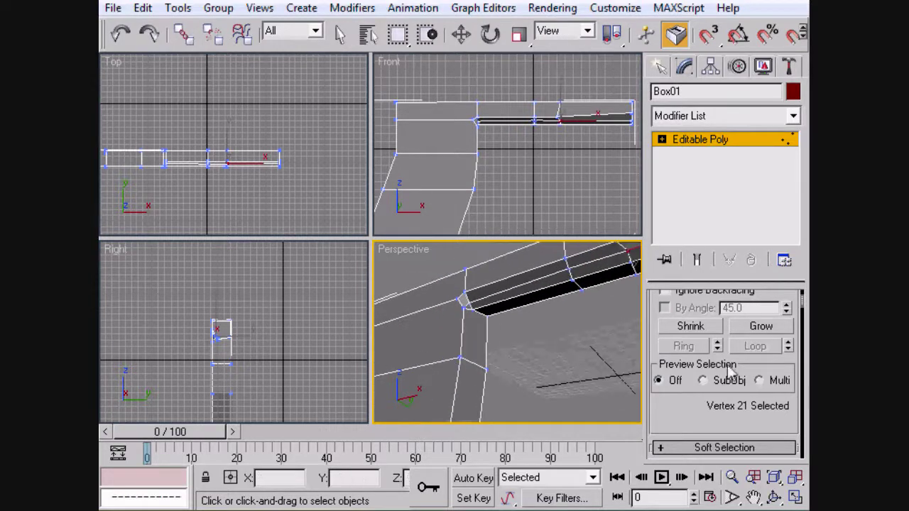
scroll(745, 397, "down", 3)
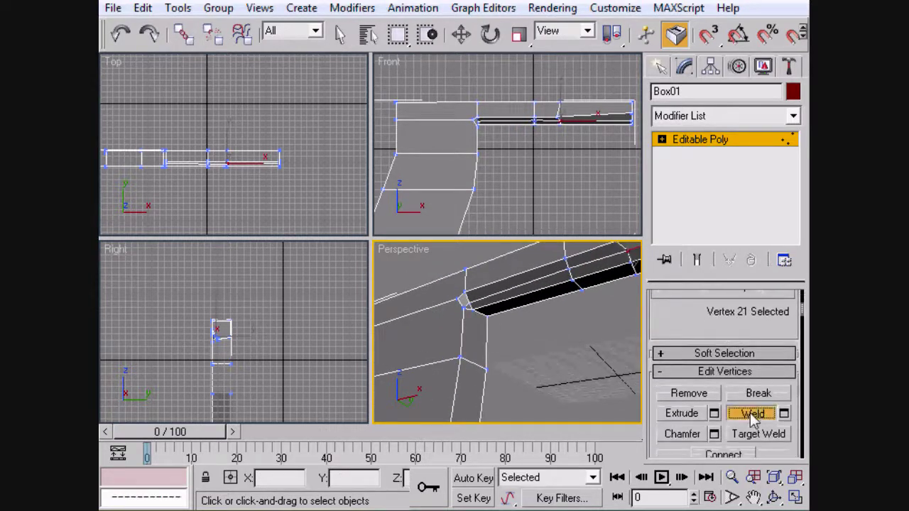
left_click(774, 434)
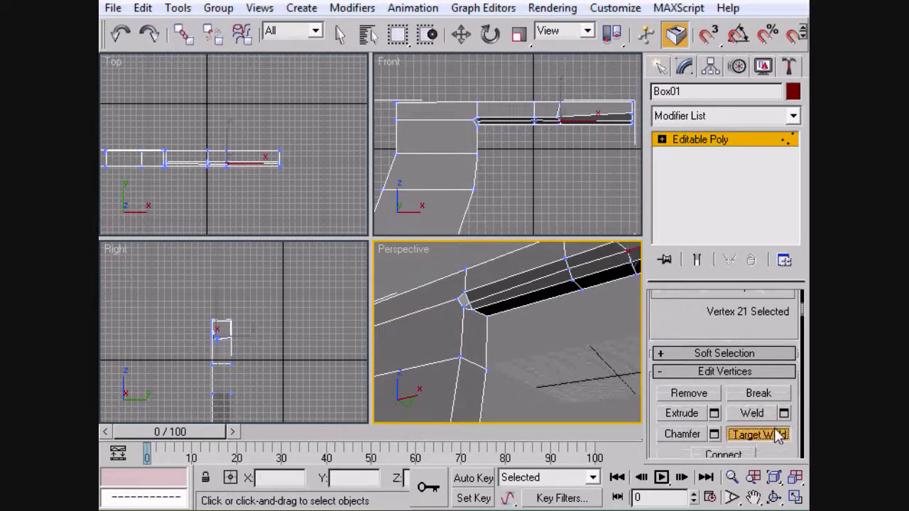
left_click(460, 302)
scroll(528, 349, "down", 3)
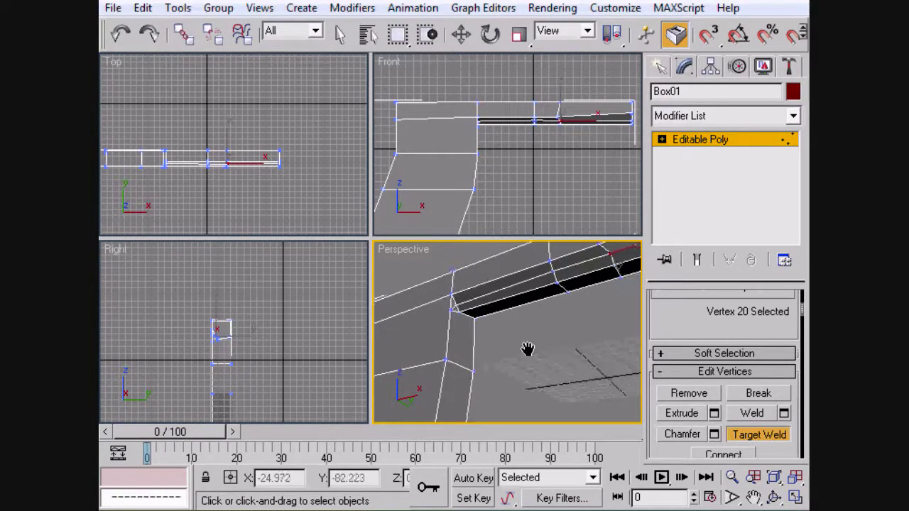
scroll(527, 348, "up", 4)
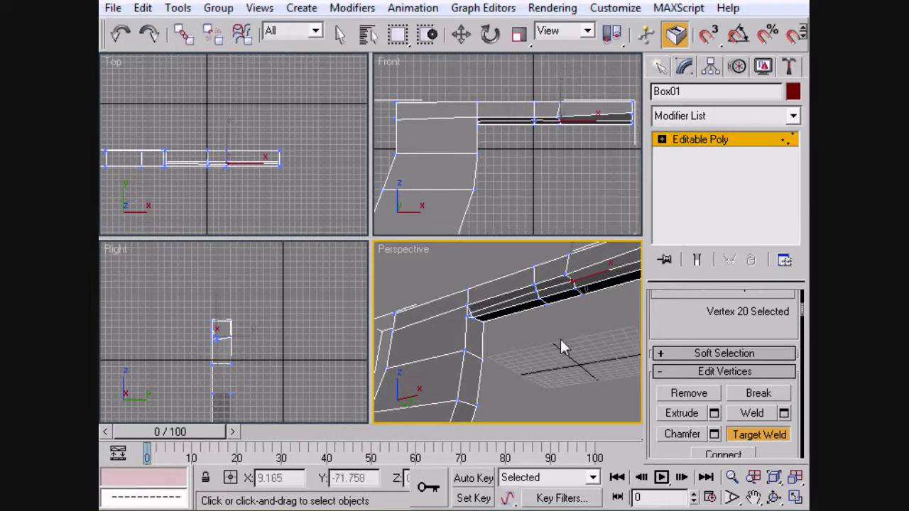
key("space")
middle_click_drag(558, 347, 523, 377)
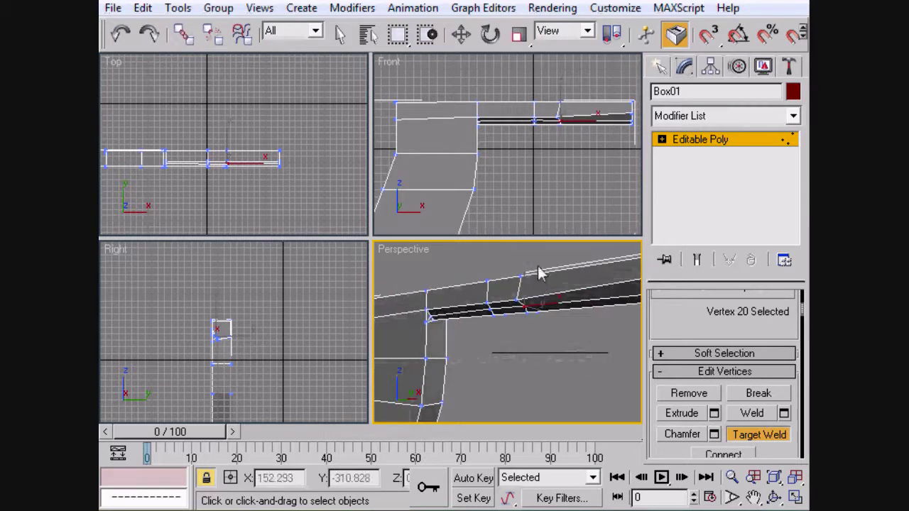
left_click(741, 435)
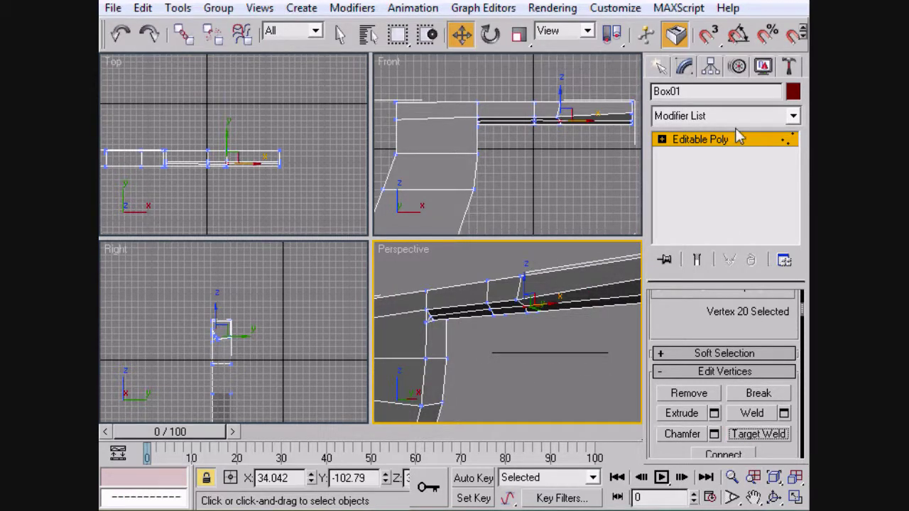
Leave vertex editing and bring the hidden slide and reference image back into view.
left_click(725, 140)
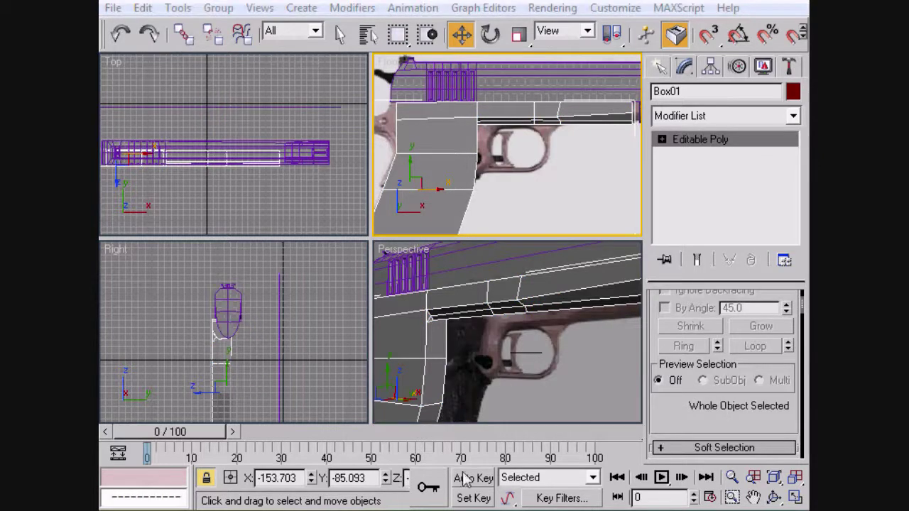
middle_click_drag(529, 348, 624, 359)
scroll(591, 354, "up", 2)
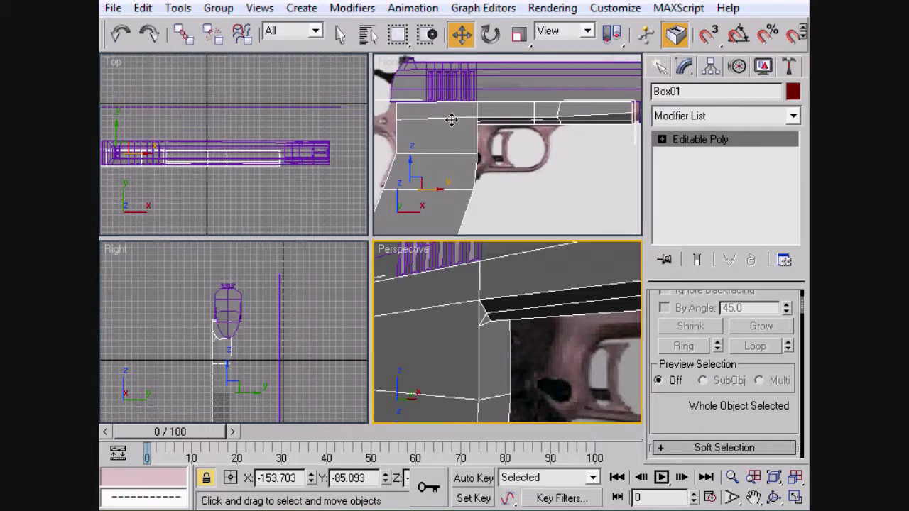
Move the frame's vertex column just ahead of the grip backward in the Front view, to above the trigger.
key("1")
right_click(489, 132)
key("space")
left_click_drag(485, 136, 478, 96)
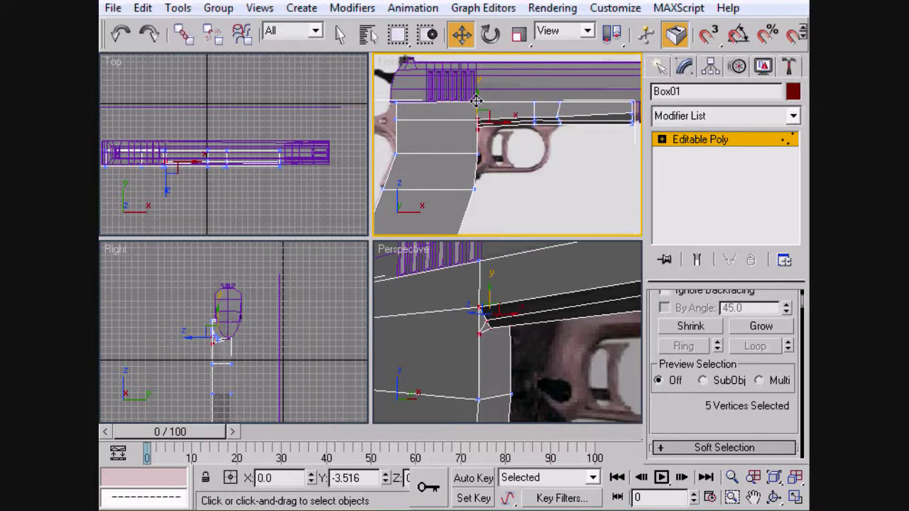
left_click(525, 145)
left_click_drag(534, 101, 533, 122)
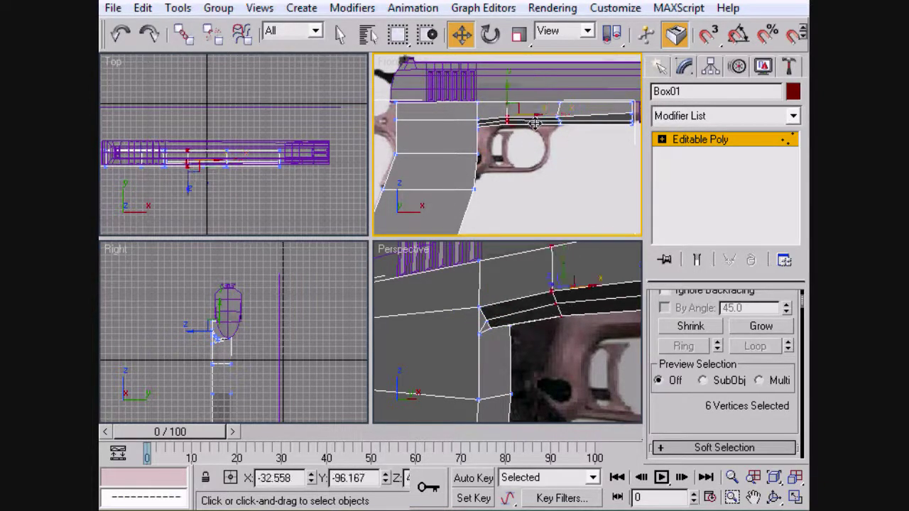
Pull the grip's upper front corner vertices and the pair below them forward to meet the trigger guard.
left_click_drag(495, 146, 513, 134)
left_click(499, 172)
mouse_move(491, 170)
left_mouse_down()
mouse_move(450, 142)
mouse_move(505, 154)
mouse_move(501, 181)
left_mouse_up()
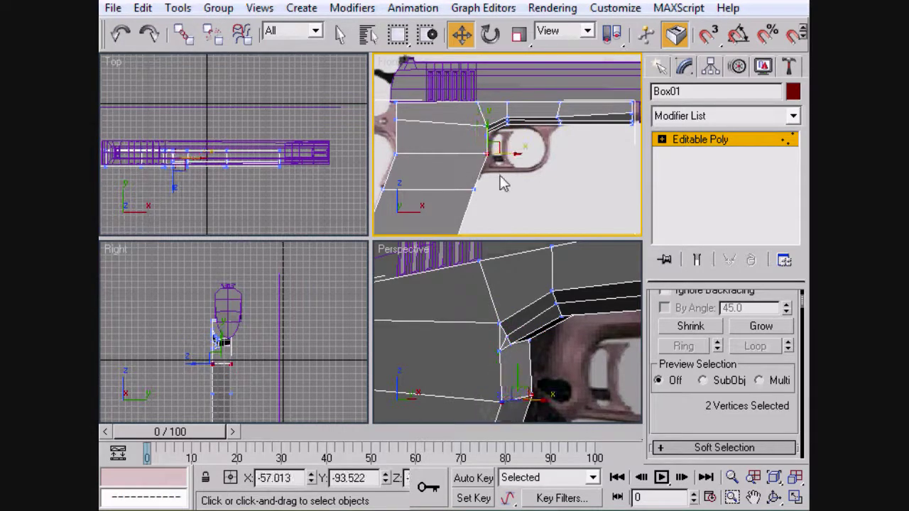
Raise the next vertex row across the grip to the level of the trigger guard's lower edge.
left_click(618, 177)
left_click_drag(484, 213, 340, 175)
left_click_drag(431, 163, 462, 174)
left_click(508, 179)
middle_click_drag(515, 178, 495, 188)
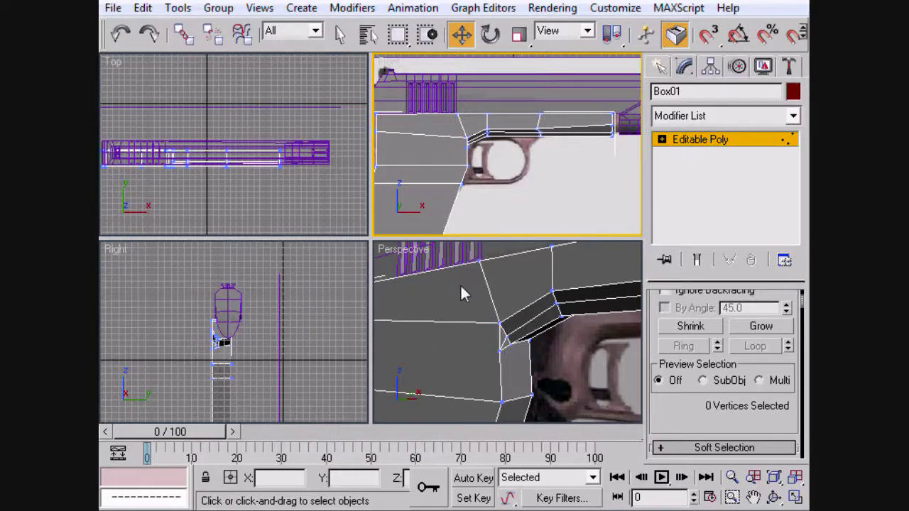
Inset the narrow front polygon of the grip where the lower trigger guard joins it.
middle_click_drag(460, 292, 431, 207)
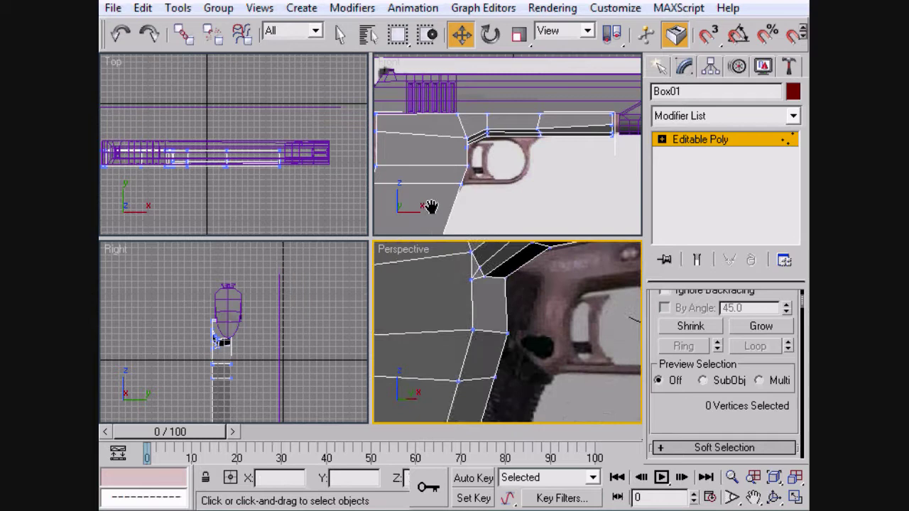
key("4")
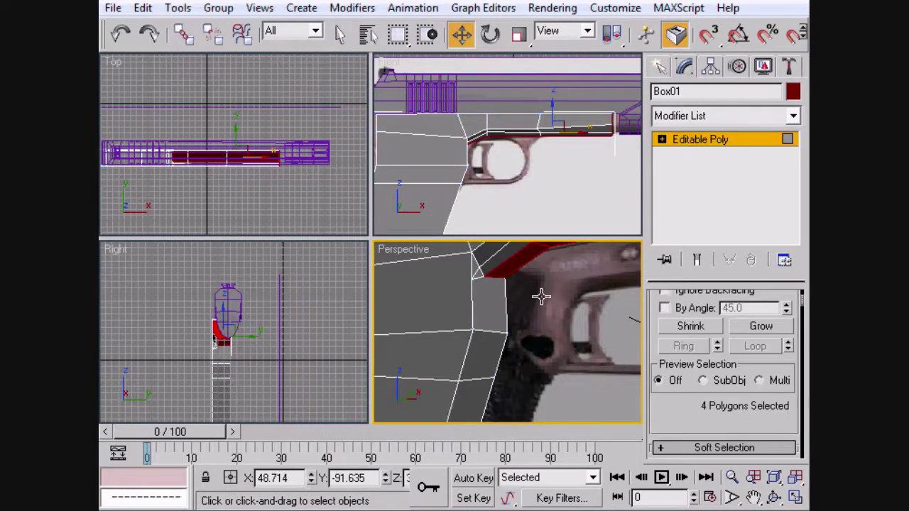
middle_click_drag(535, 341, 553, 297)
left_click(501, 316)
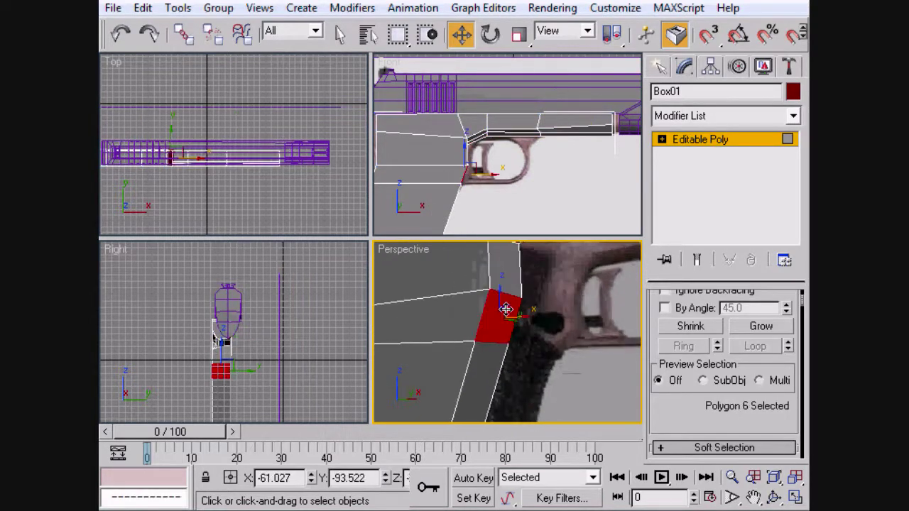
scroll(781, 369, "up", 1)
scroll(767, 384, "down", 5)
left_click(750, 390)
left_click_drag(503, 314, 504, 316)
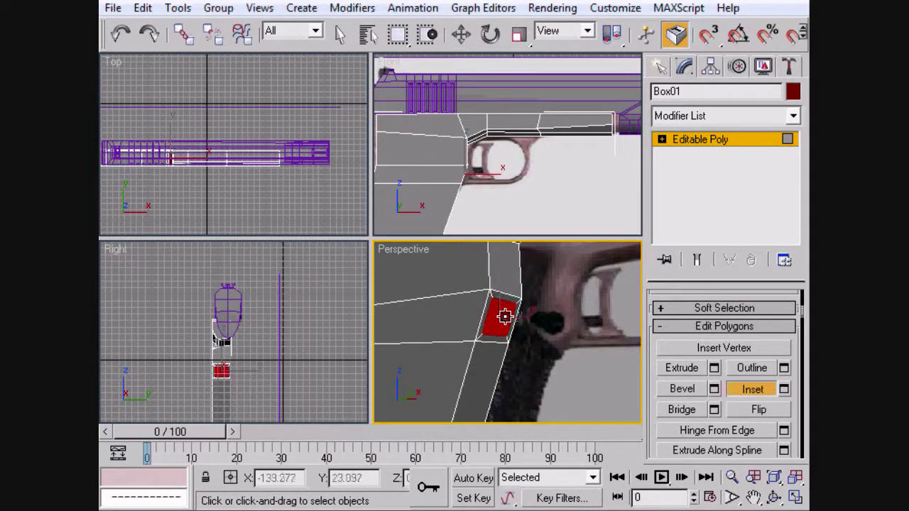
left_click(514, 319)
key("Delete")
left_click(497, 318)
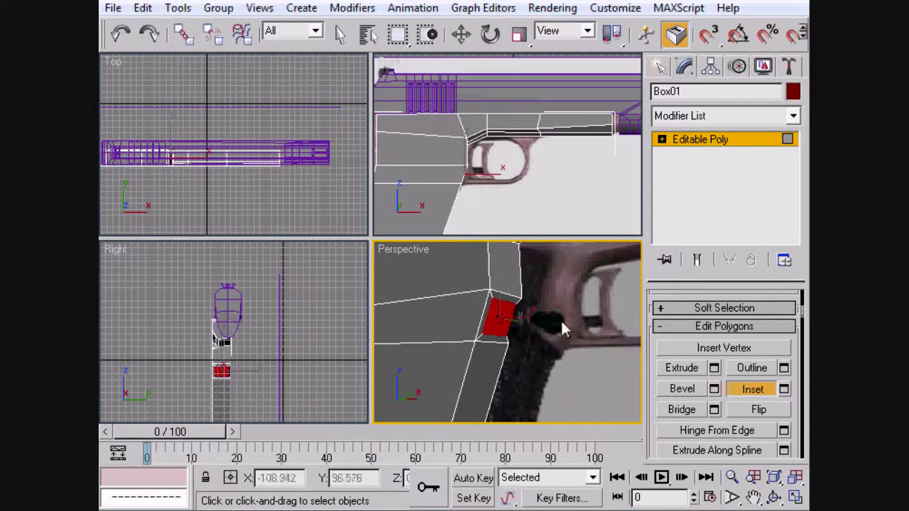
Move the inset polygon sideways in the Right view to the model's open centre side.
key("w")
left_click(527, 317)
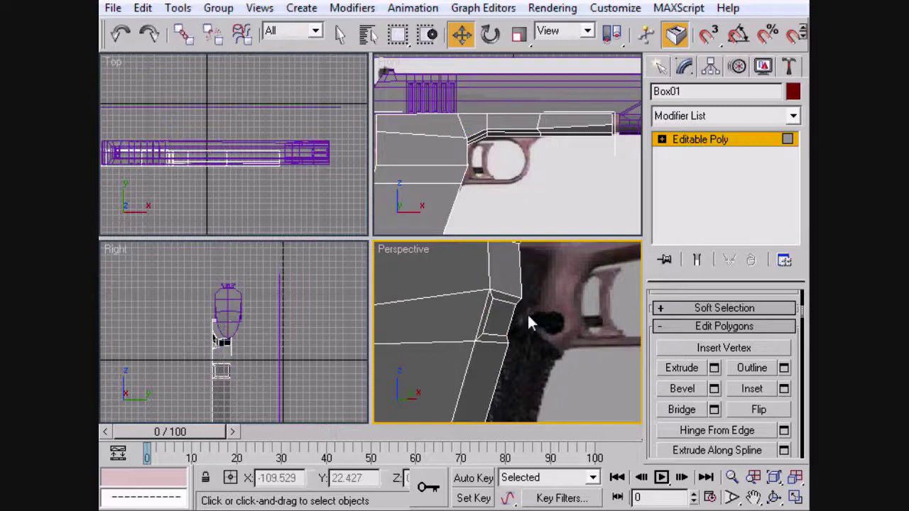
key("z")
key("ctrl+z")
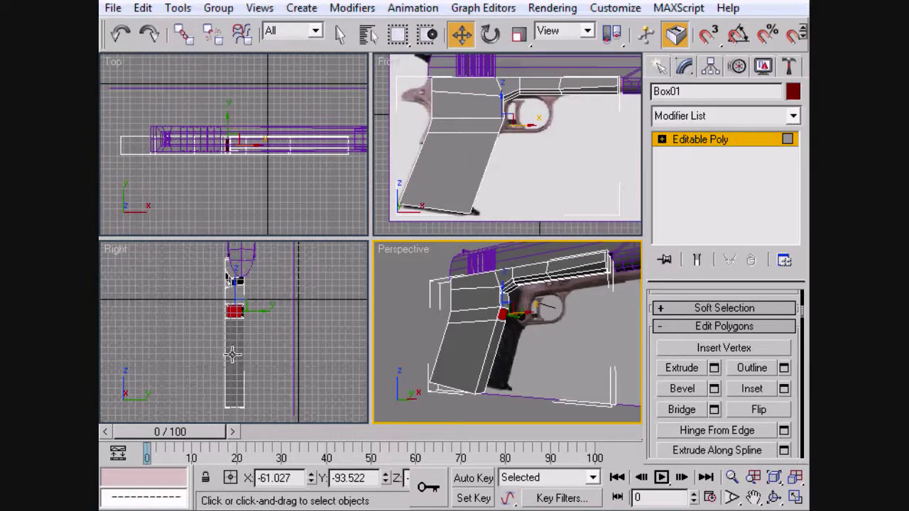
left_click_drag(256, 312, 261, 310)
mouse_move(625, 294)
middle_mouse_down("alt")
mouse_move(598, 309)
mouse_move(631, 306)
middle_mouse_up("alt")
scroll(536, 310, "up", 5)
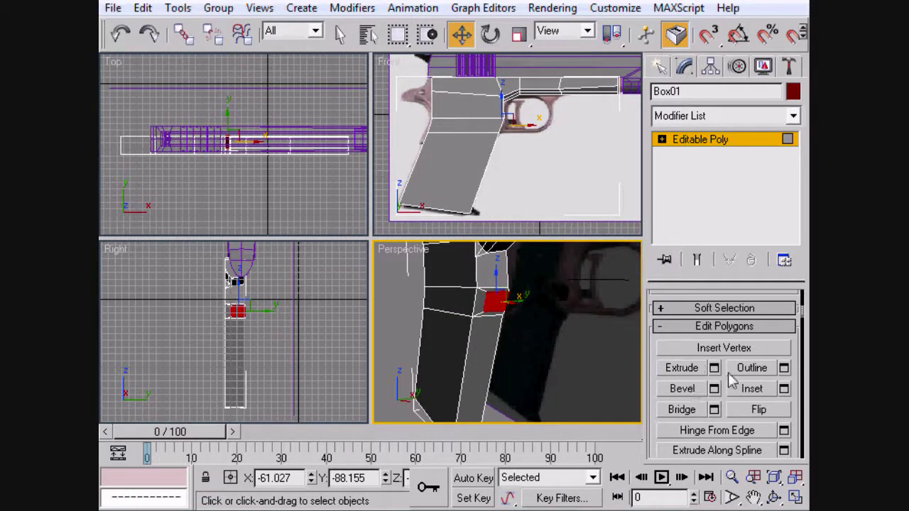
Extrude the inset polygon in three successive segments with an extrusion height of 22.21.
left_click(713, 369)
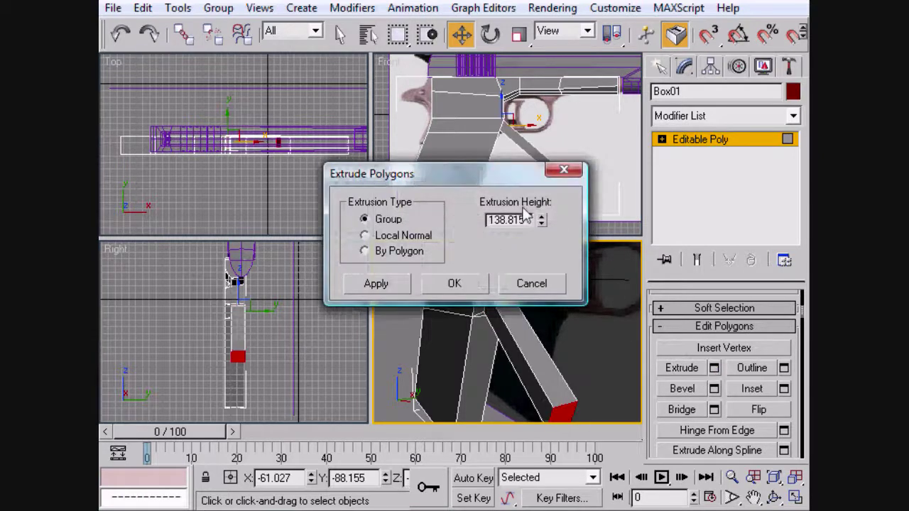
left_click_drag(544, 225, 487, 283)
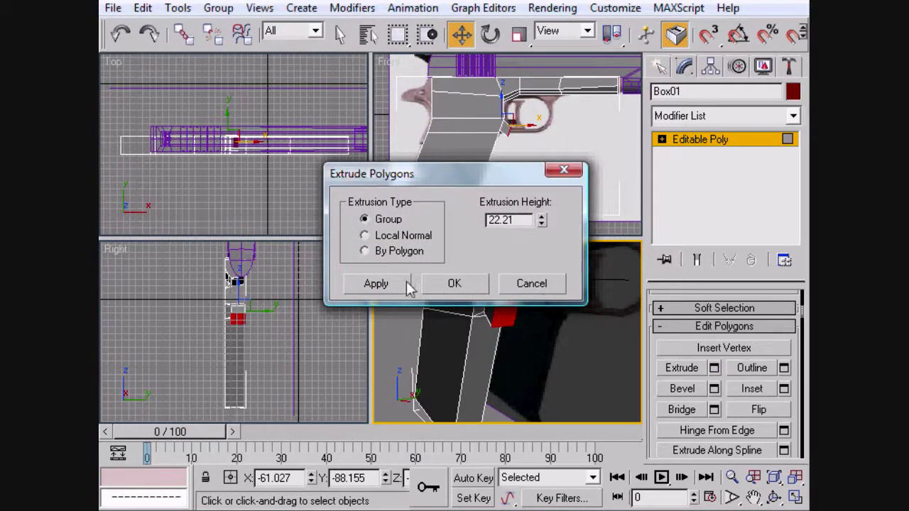
left_click(400, 284)
left_click(395, 280)
left_click(455, 284)
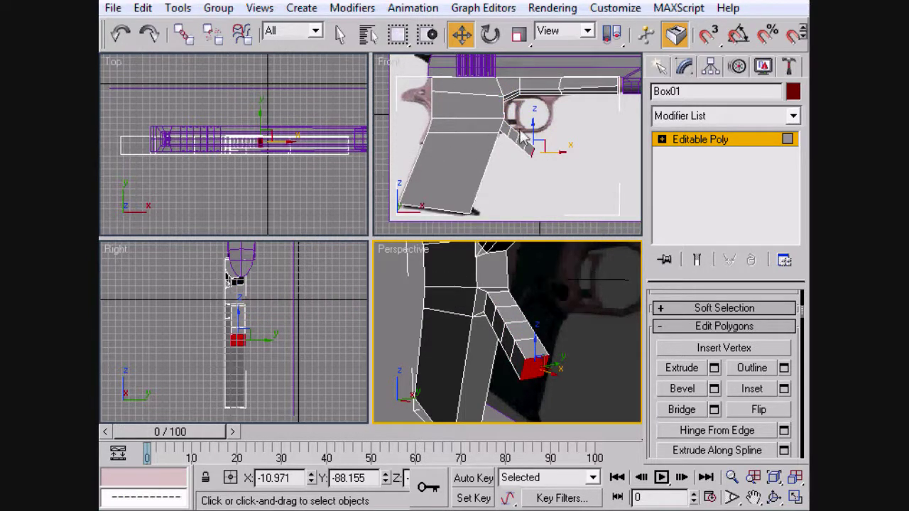
Move the extrusion's end polygon to the front of the trigger guard and raise its bend vertices toward the guard.
left_click_drag(537, 130, 546, 92)
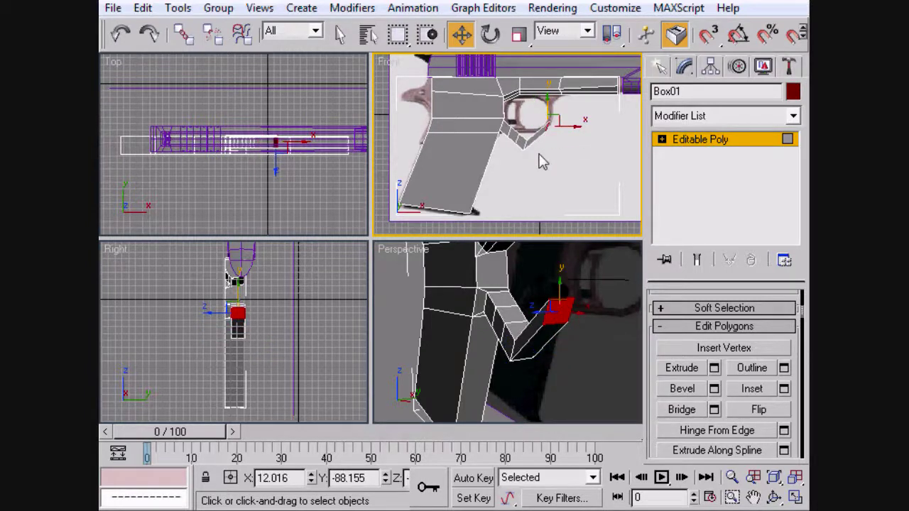
key("1")
left_click_drag(529, 136, 521, 152)
left_click_drag(527, 119, 524, 105)
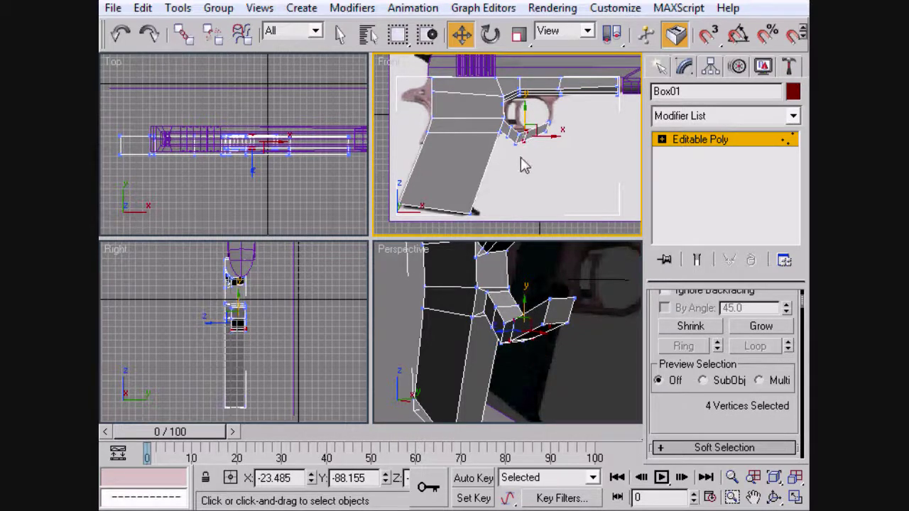
Reposition the vertices of the inner extrusion segments in the Front view to curve along the guard's underside.
middle_click_drag(523, 164, 536, 154)
scroll(538, 152, "up", 3)
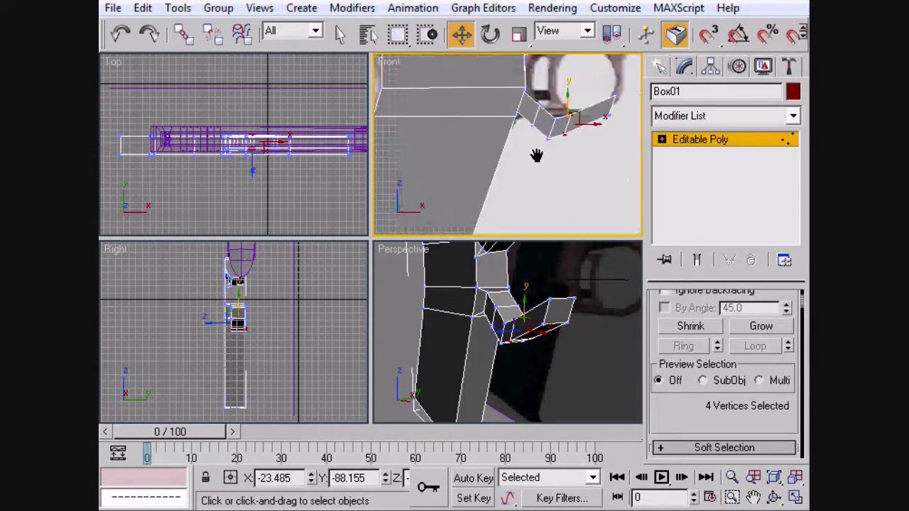
left_click_drag(511, 135, 499, 126)
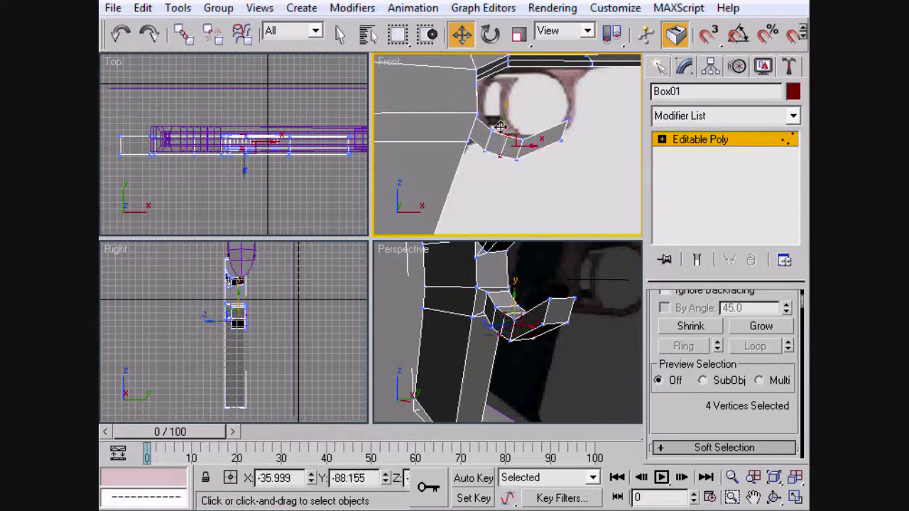
left_click_drag(489, 157, 472, 105)
left_click(492, 164)
left_click_drag(491, 155, 515, 157)
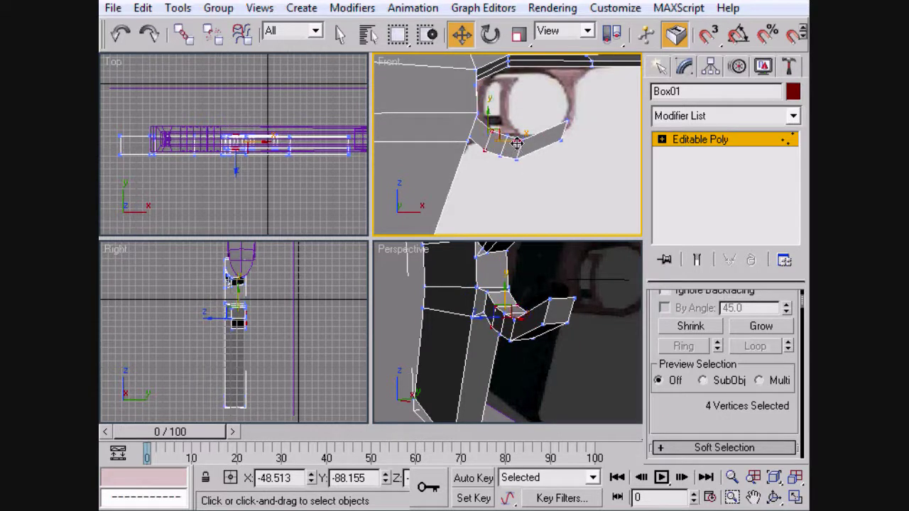
Make the model see-through, then adjust and scale down the first guard segment's vertices to match the reference.
key("alt+x")
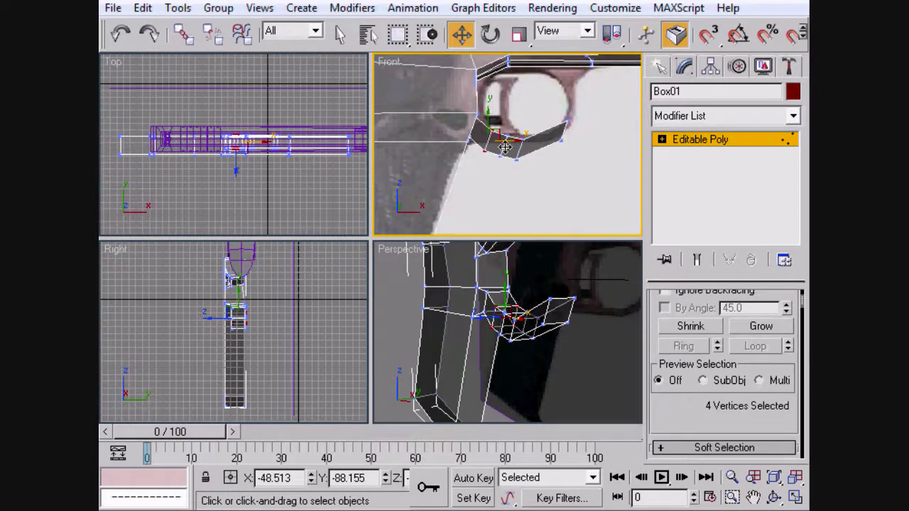
left_click_drag(506, 141, 490, 117)
key("r")
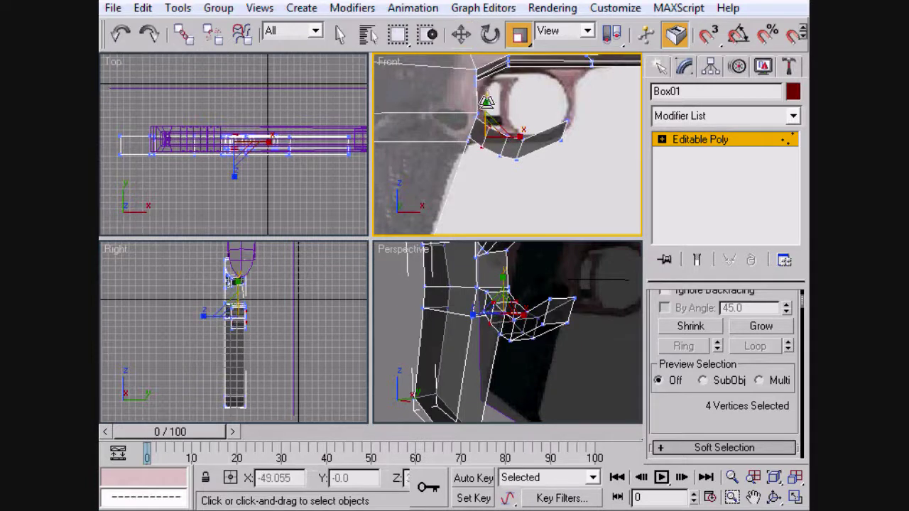
left_click(580, 150)
left_click_drag(559, 154, 471, 106)
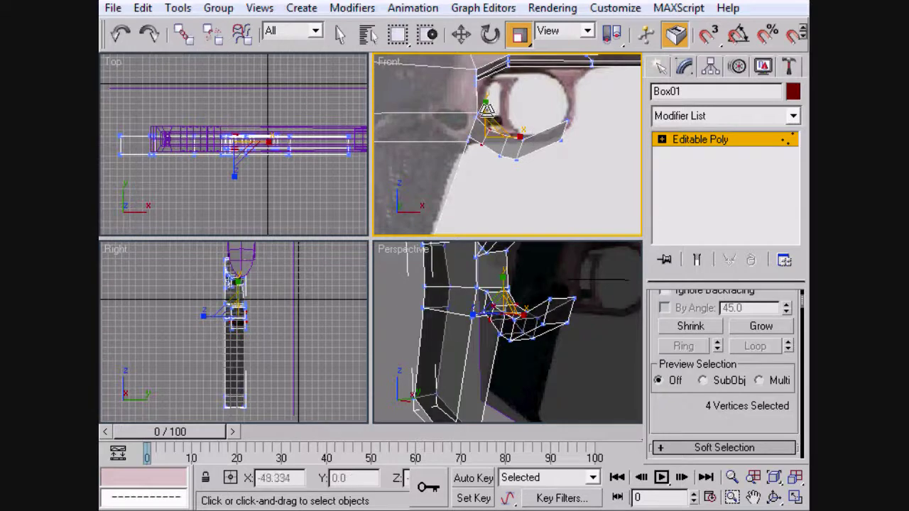
Scale the remaining guard vertices vertically to thin the strip to the reference guard's thickness.
left_click(604, 177)
left_click_drag(602, 192, 558, 210)
key("2")
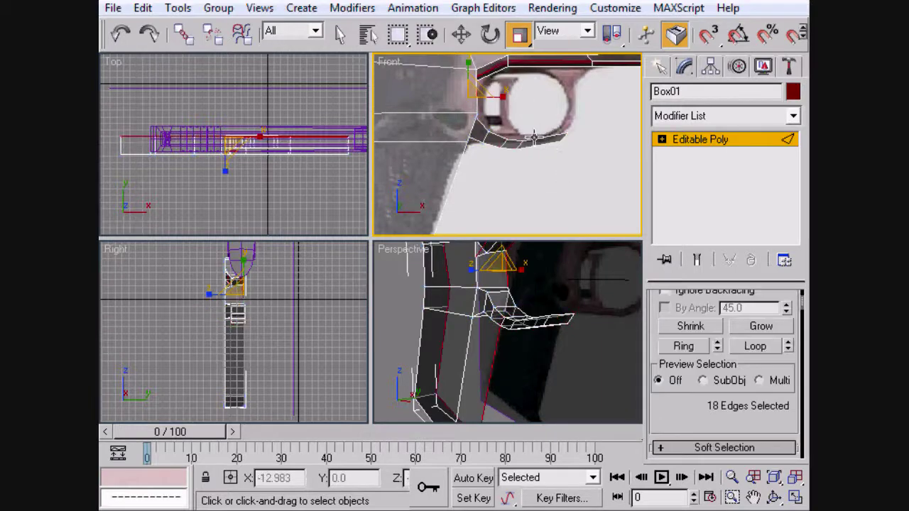
key("1")
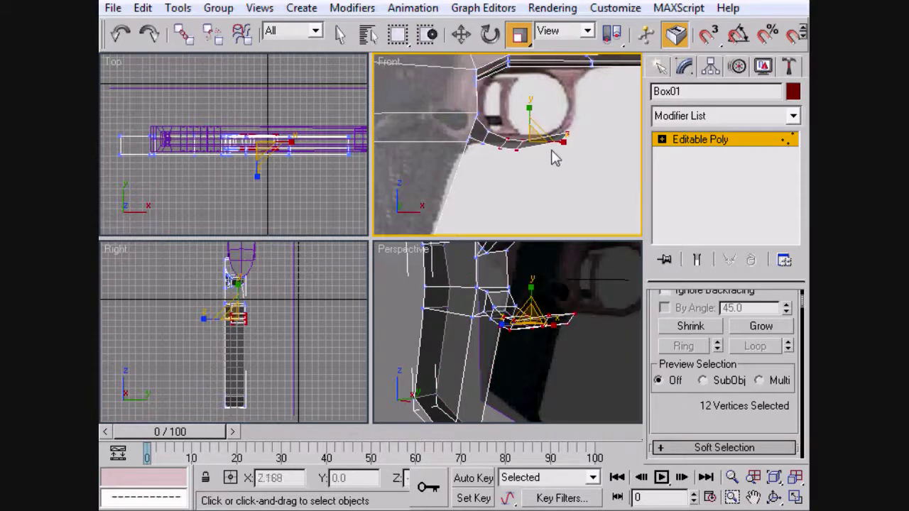
Move the thinned guard's outer vertices in the Front view to follow the lower outline of the reference guard.
key("w")
left_click(583, 165)
mouse_move(566, 128)
left_mouse_down()
mouse_move(588, 132)
mouse_move(553, 143)
mouse_move(586, 136)
mouse_move(566, 117)
left_mouse_up()
left_click(562, 140)
left_click_drag(536, 162, 552, 140)
left_click(531, 118)
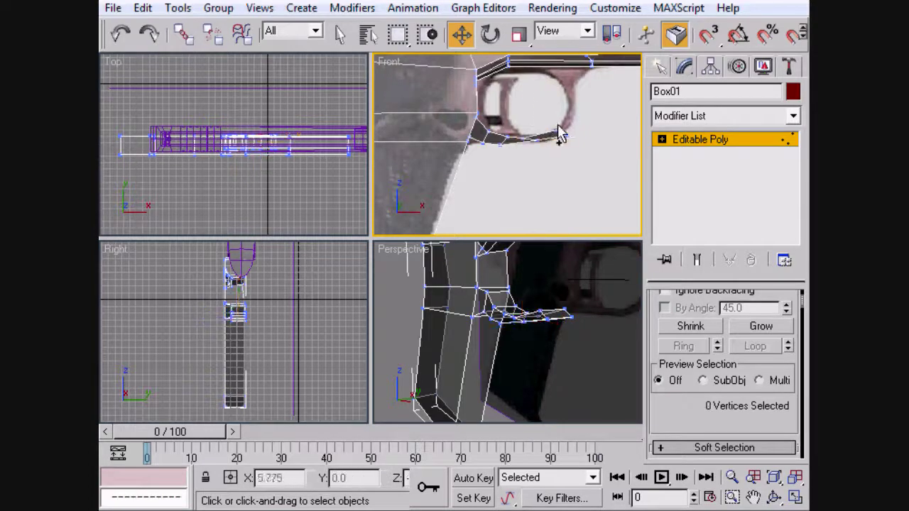